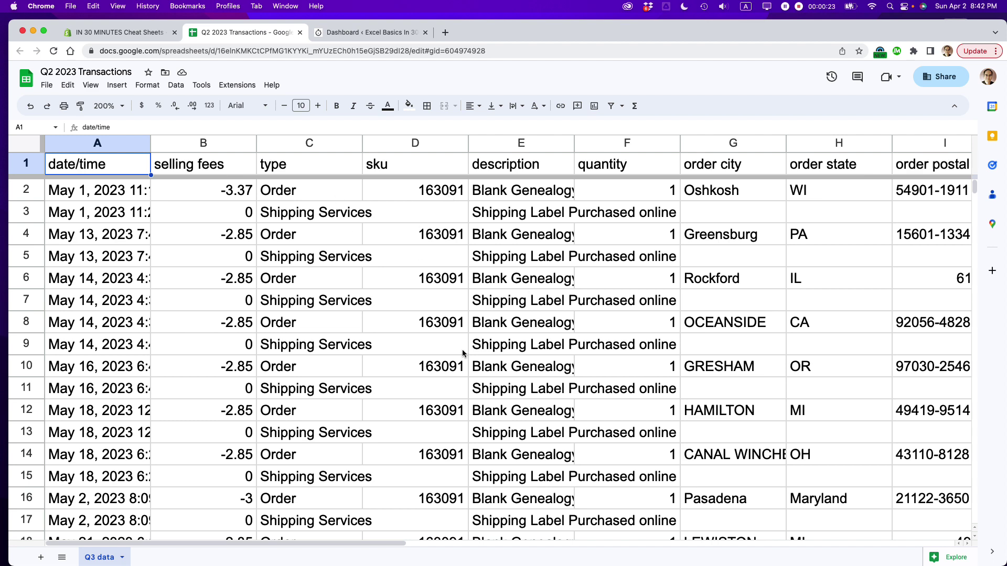
Cycle through the WordPress, Shopify and spreadsheet tabs, ending on the Q2 2023 Transactions sheet
left_click(349, 32)
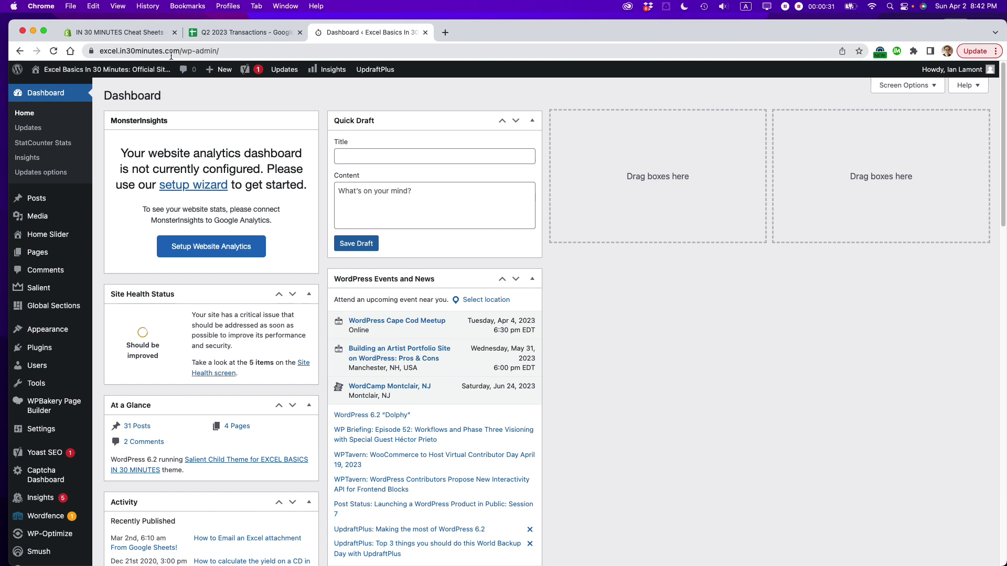
left_click(117, 29)
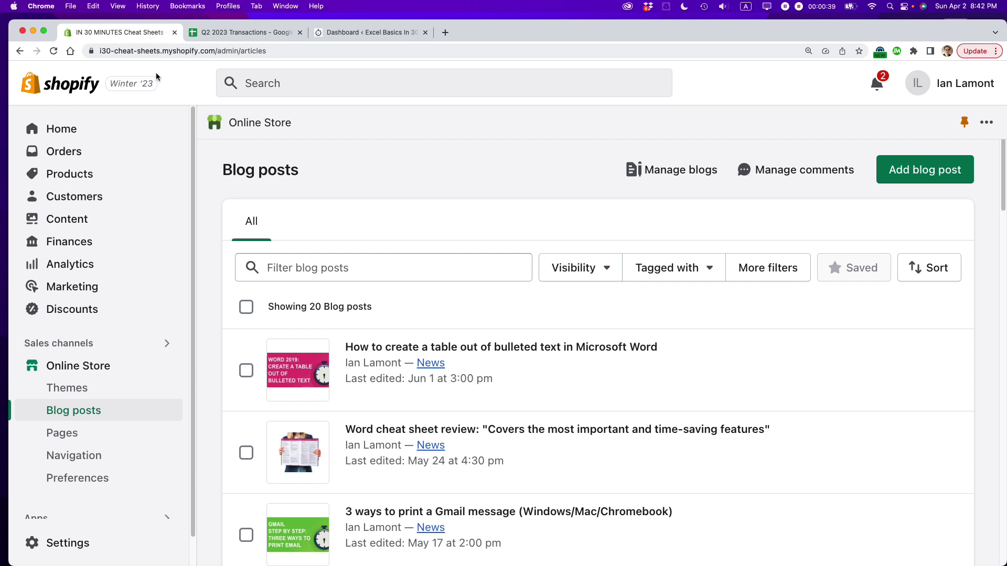
left_click(245, 36)
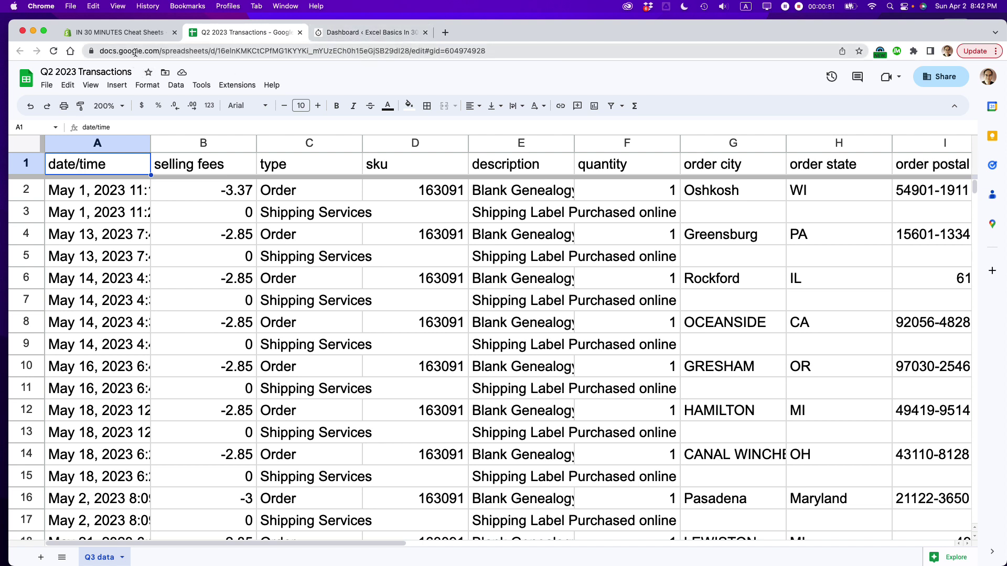
left_click(366, 33)
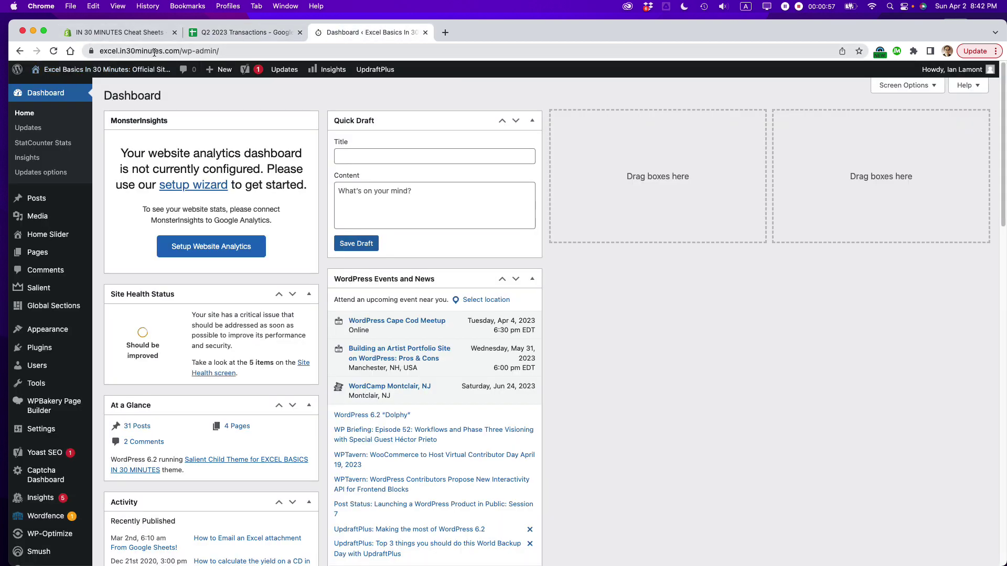
left_click(127, 31)
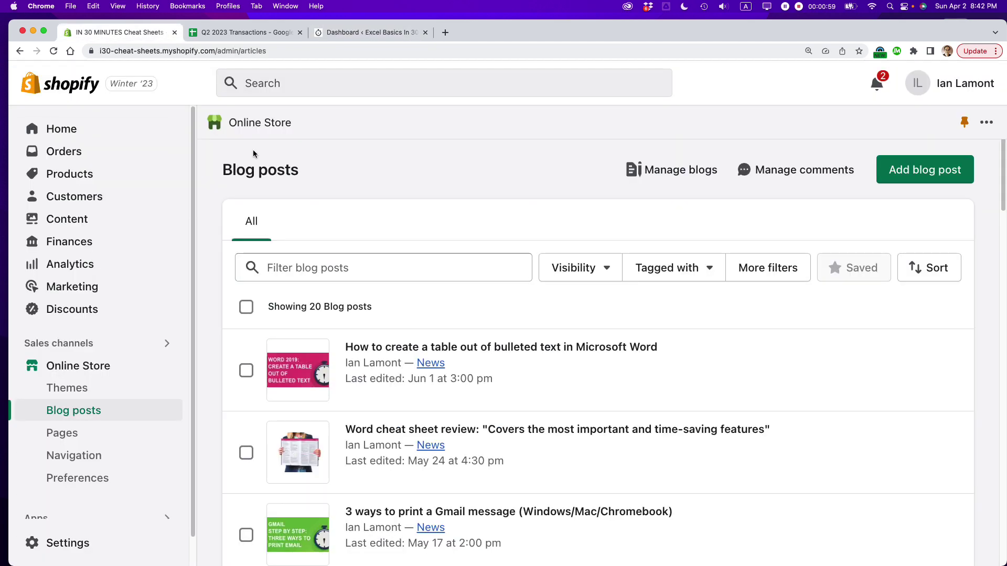
left_click(254, 36)
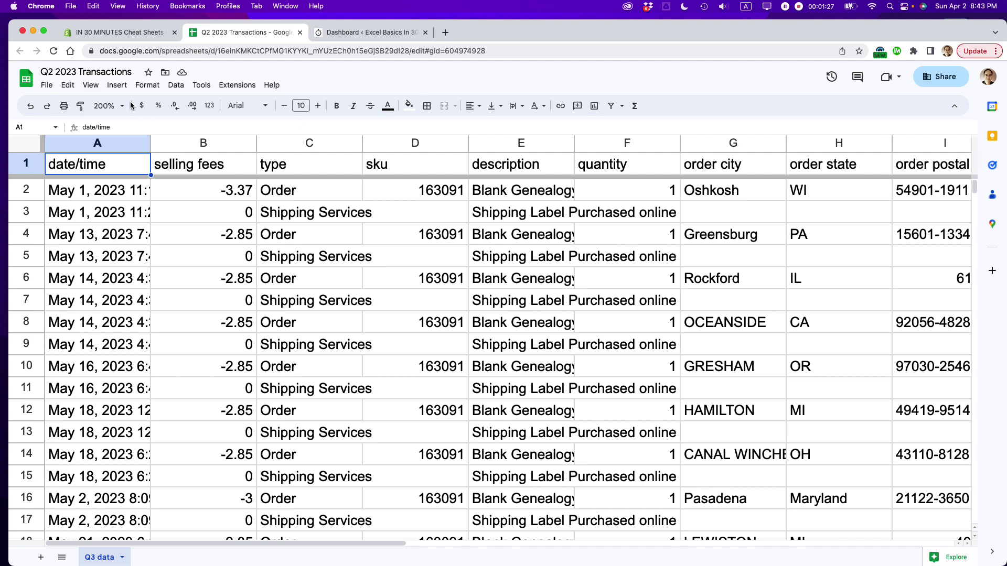
Set Publish to the web to Embed with only the Q3 data sheet, then publish
left_click(48, 87)
mouse_move(76, 180)
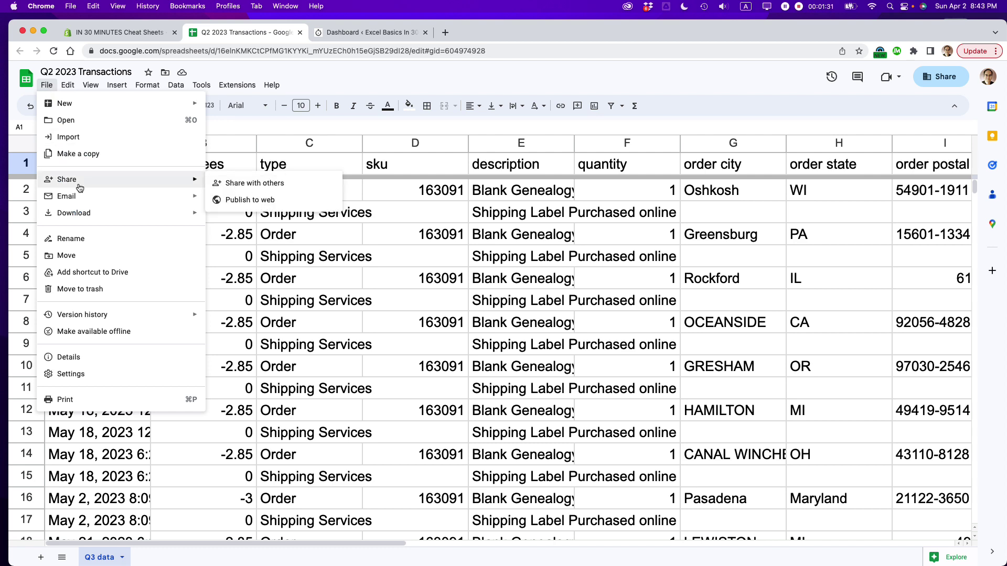
left_click(250, 199)
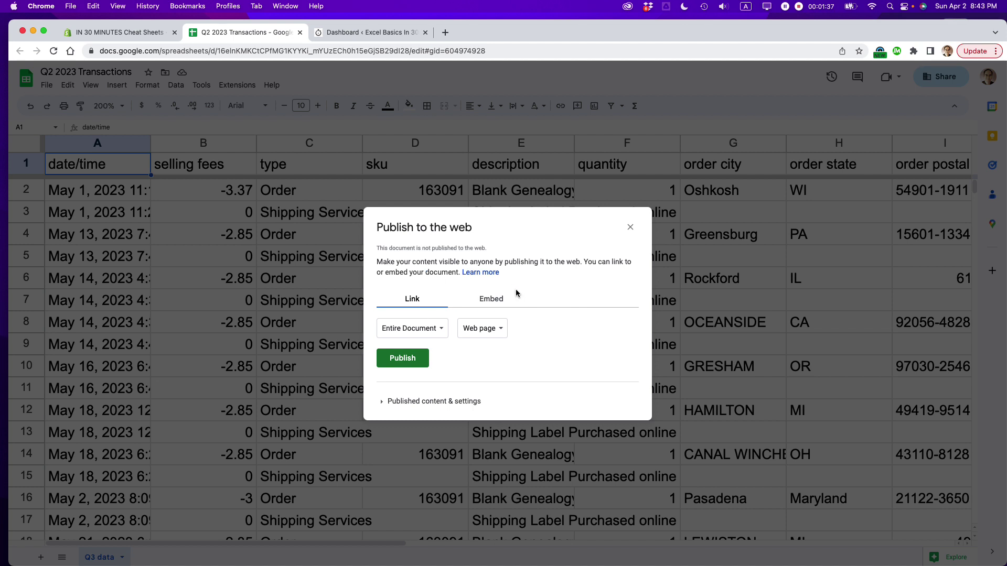
left_click(491, 302)
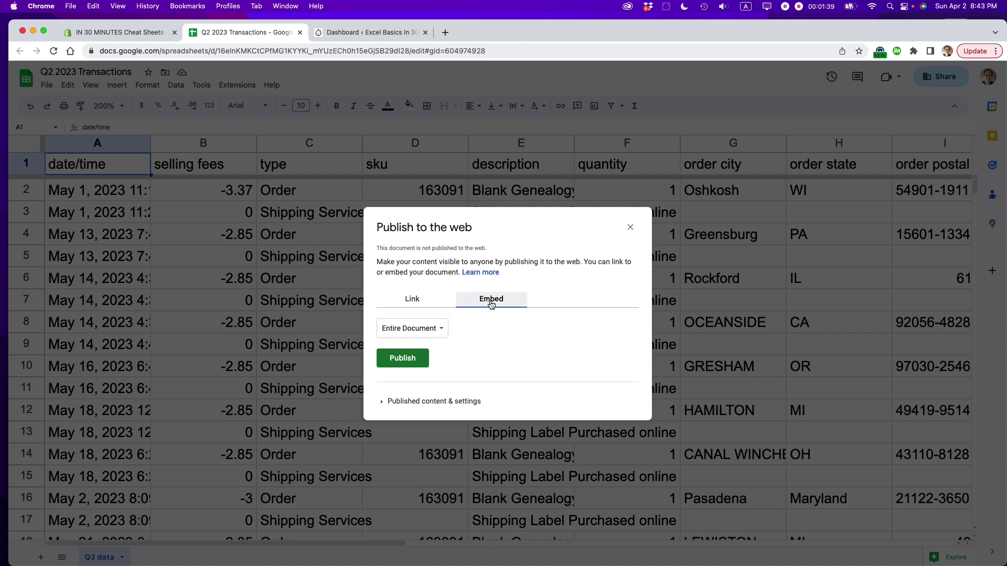
left_click(441, 330)
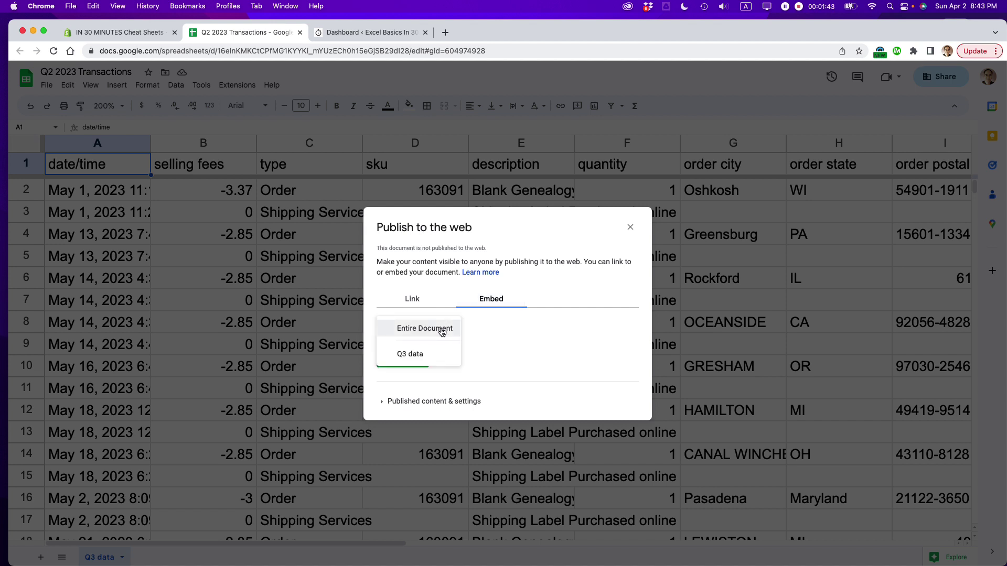
left_click(427, 355)
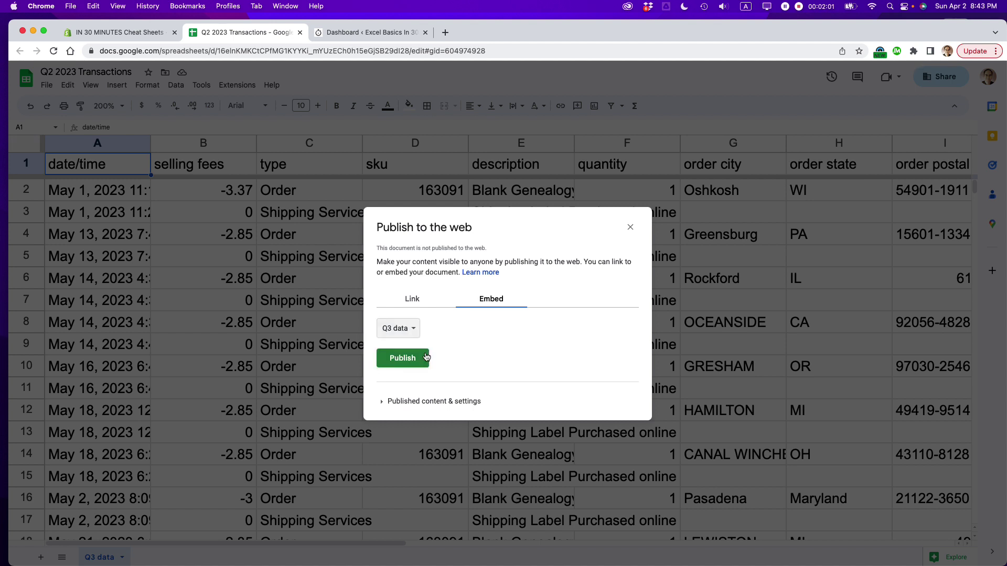
left_click(401, 358)
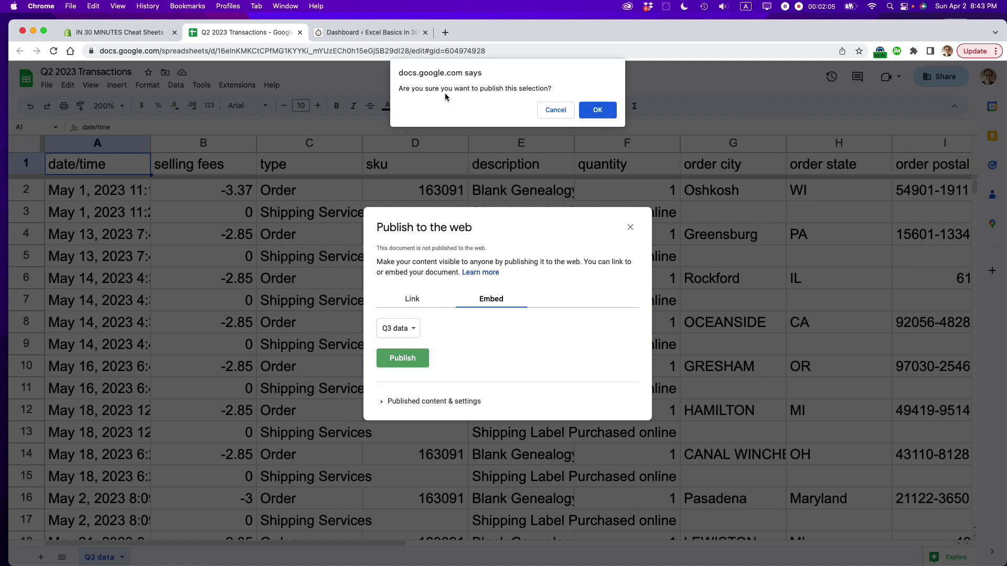
Confirm publishing the Q3 data sheet and review the generated iframe embed code
left_click(600, 110)
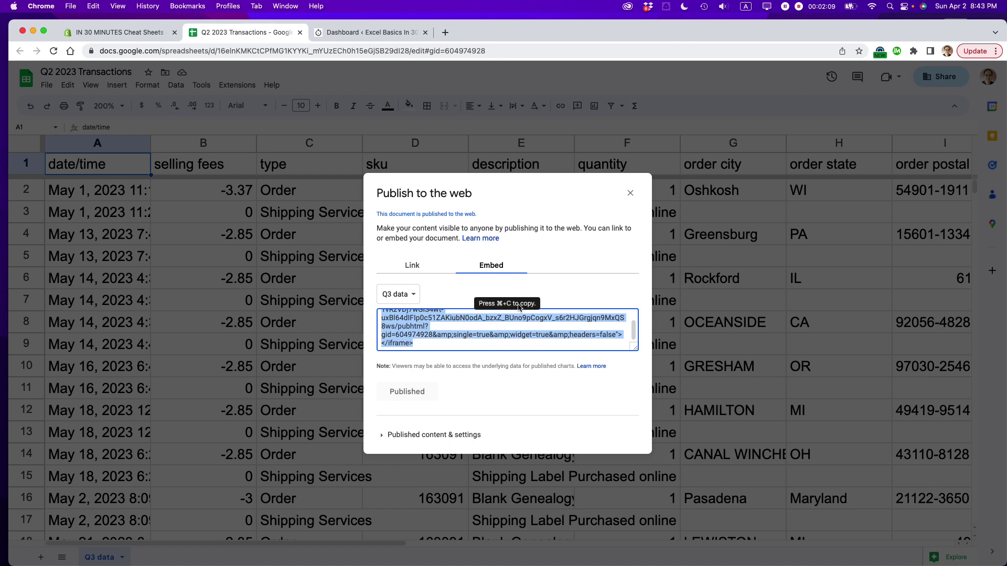
left_click(419, 335)
scroll(427, 335, "up", 2)
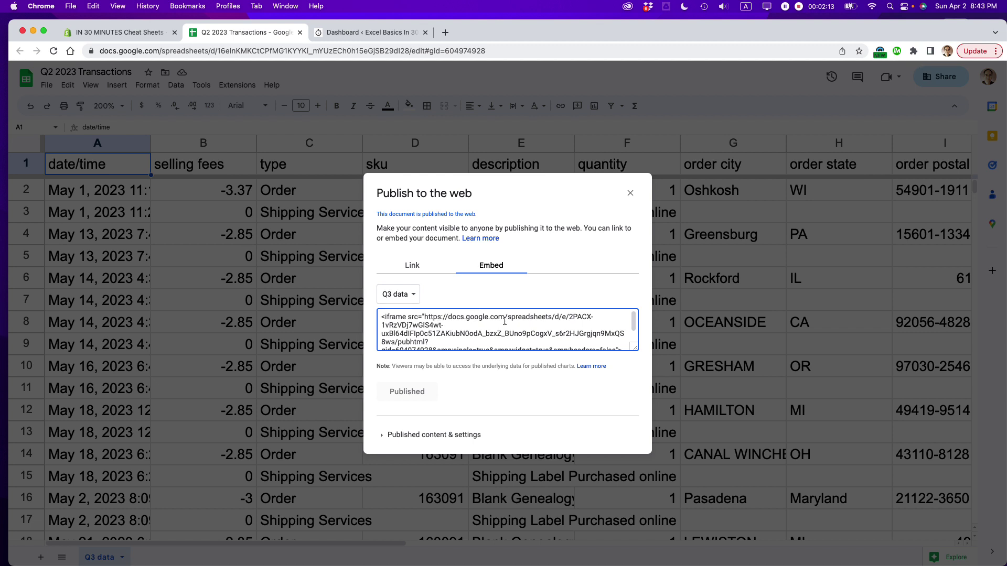
scroll(509, 326, "down", 2)
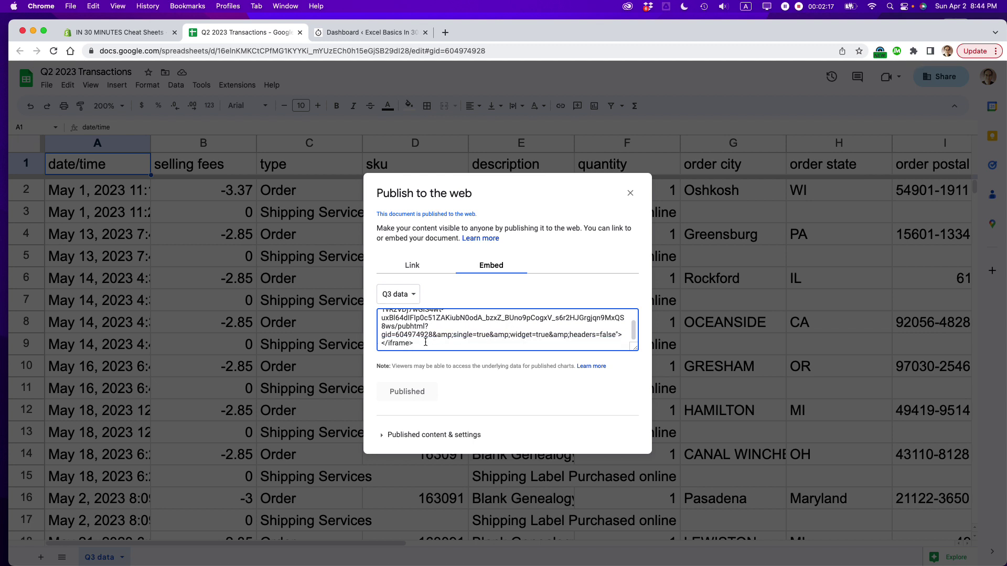
Copy the full iframe embed code and go to the Shopify blog posts page
left_click_drag(422, 345, 365, 310)
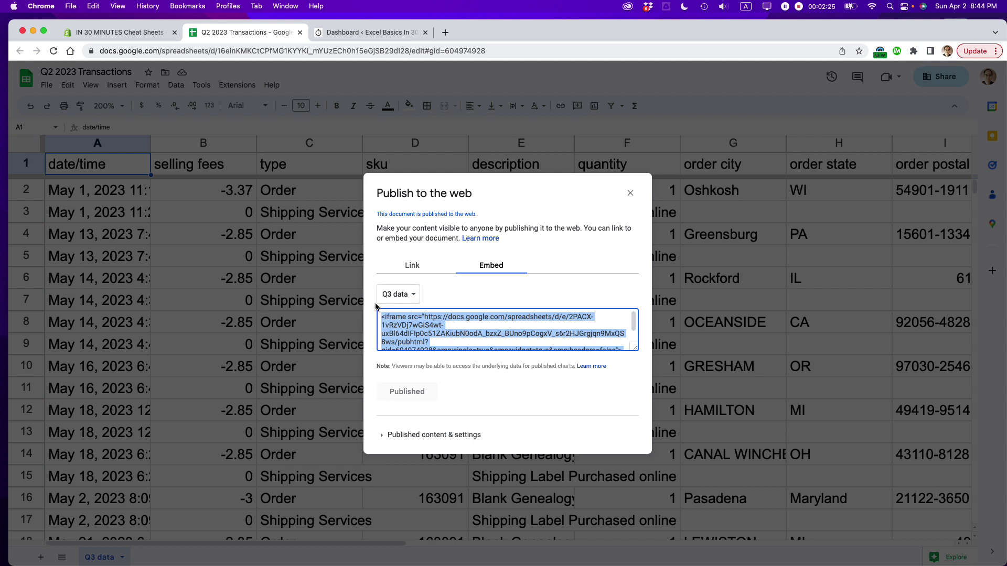
left_click(433, 334)
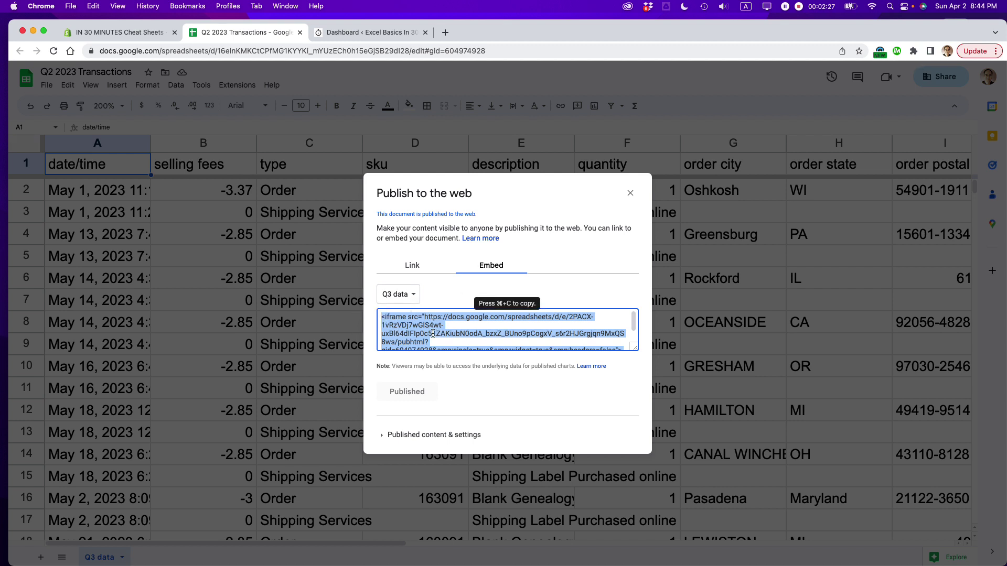
right_click(433, 333)
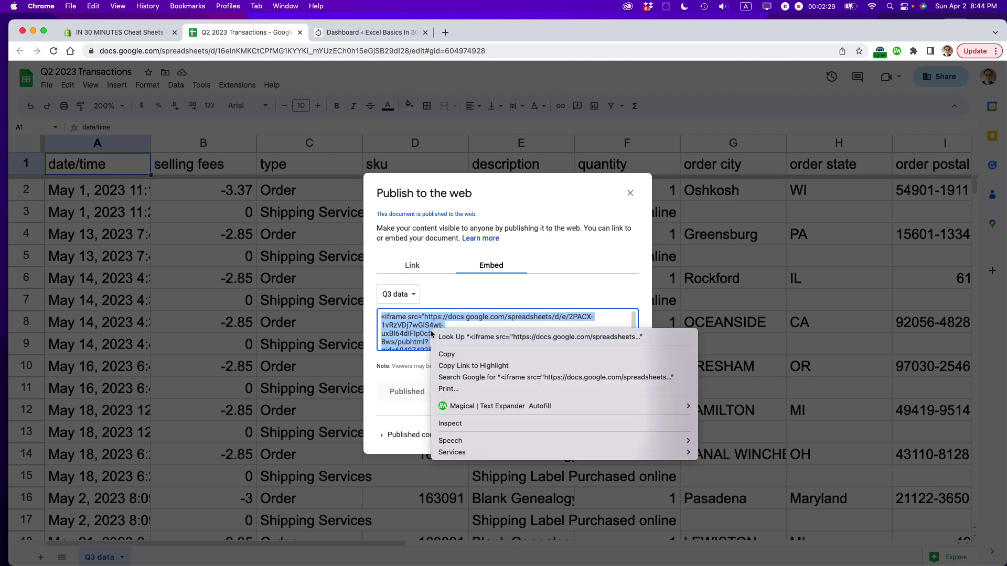
left_click(446, 354)
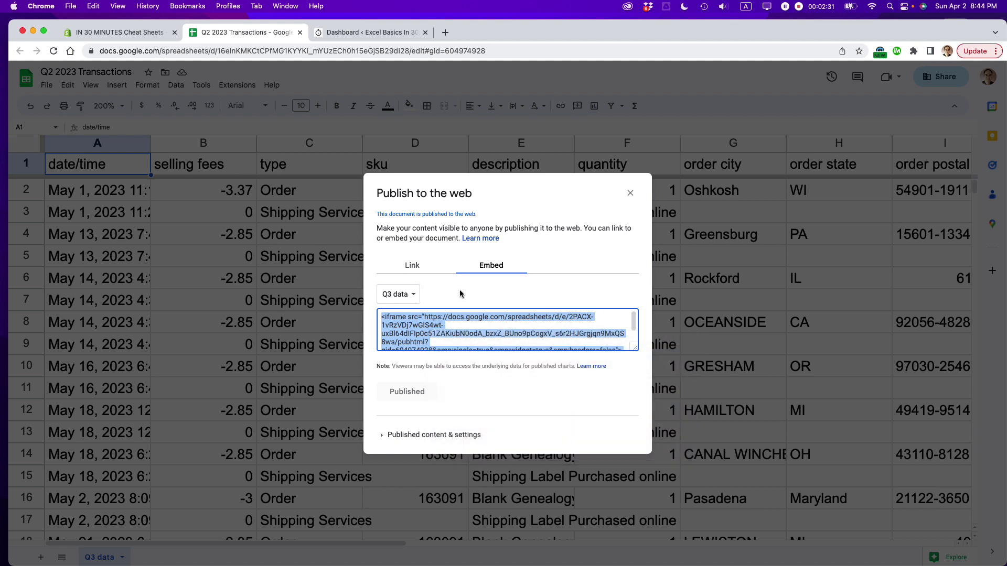
left_click(115, 34)
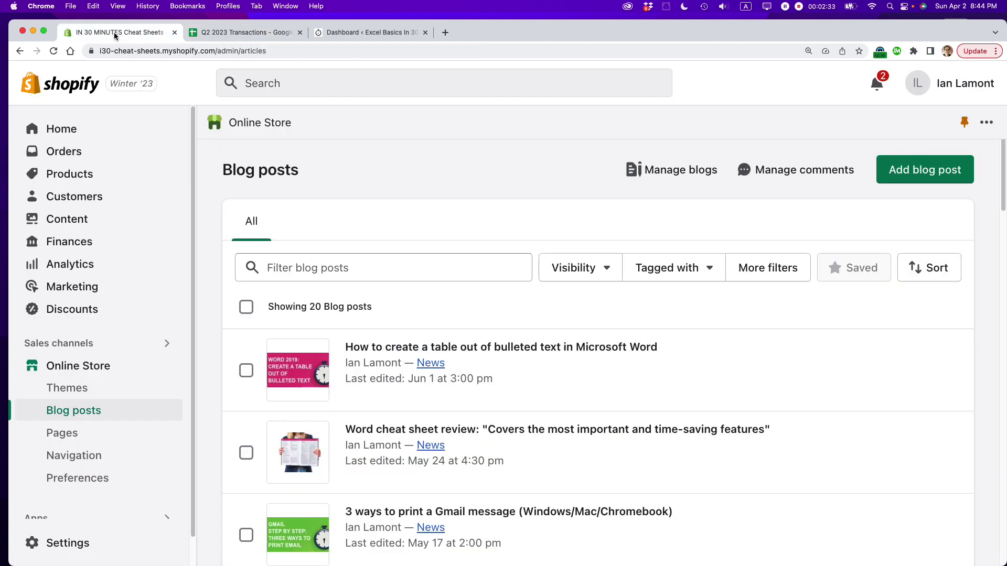
Create a new Shopify blog post titled 'Spreadsheet test'
left_click(897, 169)
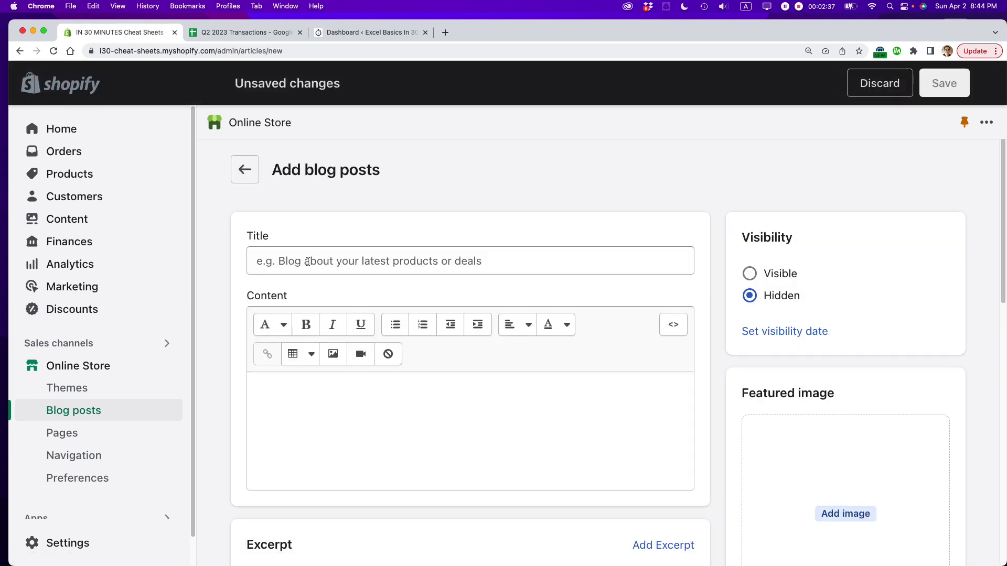
left_click(307, 261)
type("Spreads")
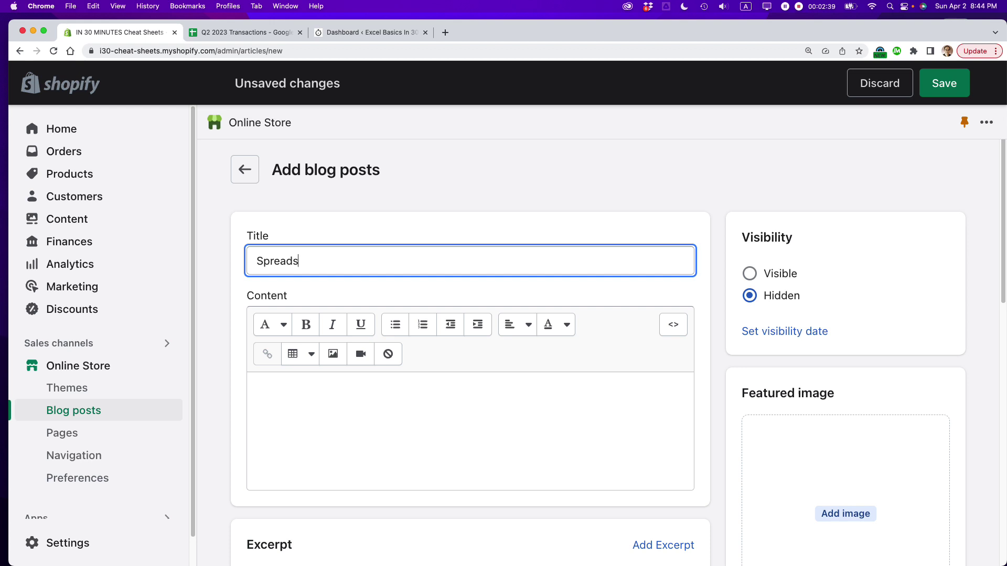
type("heet test")
key("Tab")
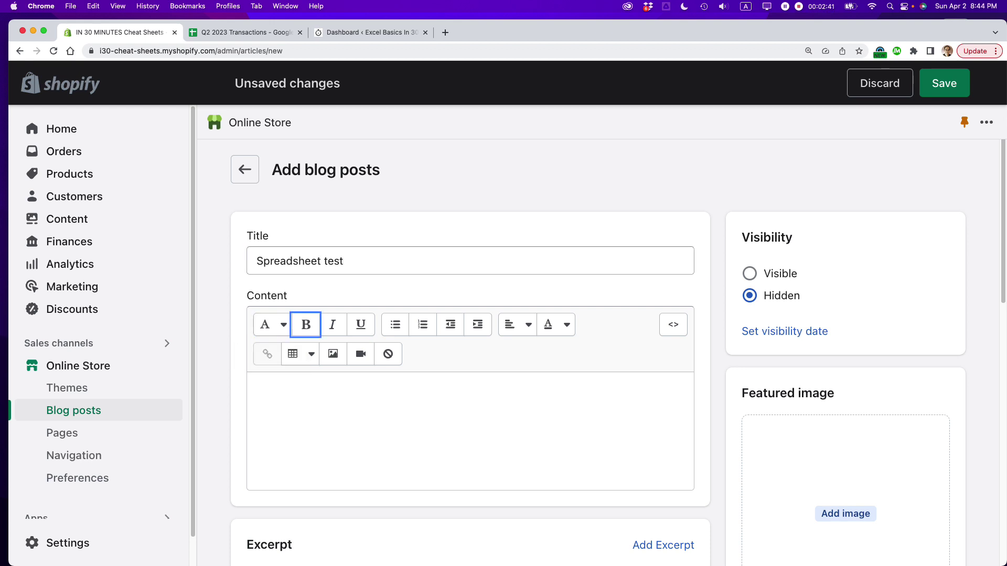
Write 'Here is the embedded Google Sheet:' in the content, followed by a new line
left_click(269, 396)
type("Here ")
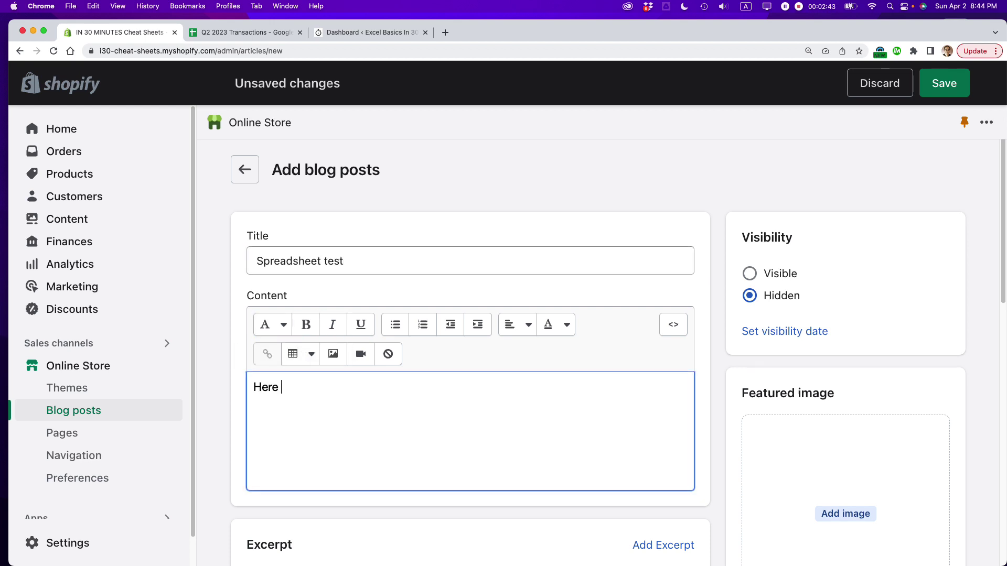
type("is the embedded Google Sheet:")
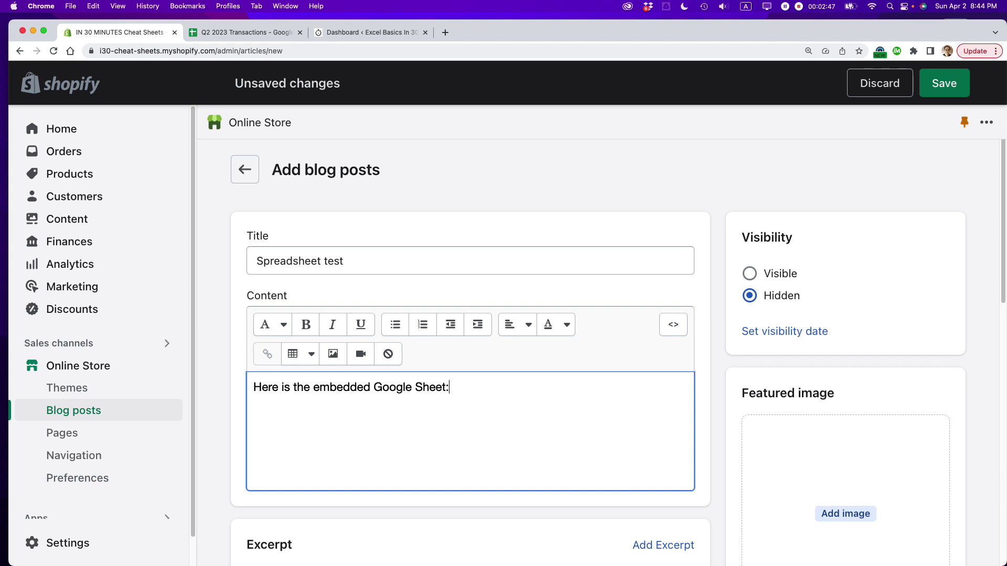
key("Return")
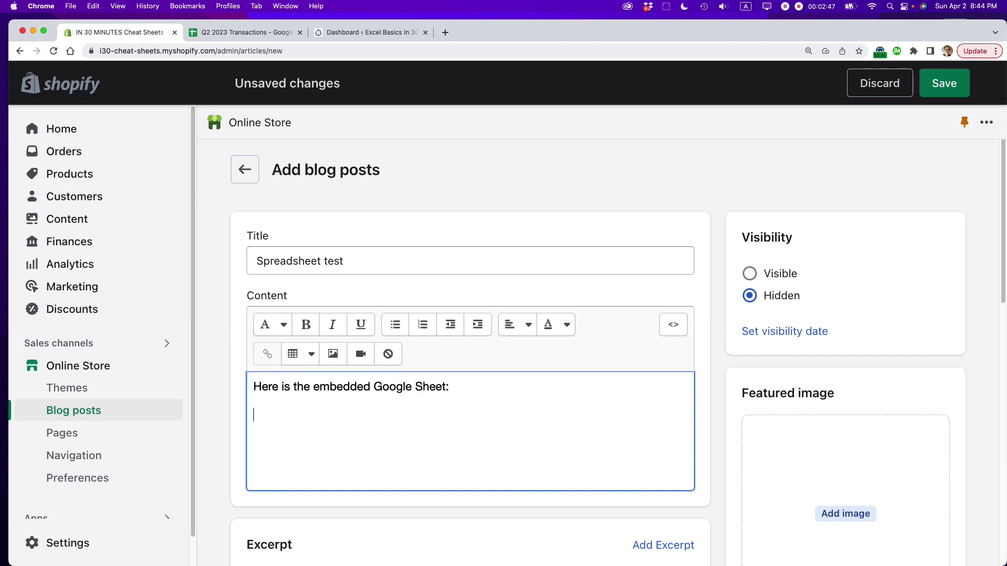
In the HTML source view, delete the empty second paragraph of the post content
left_click(672, 330)
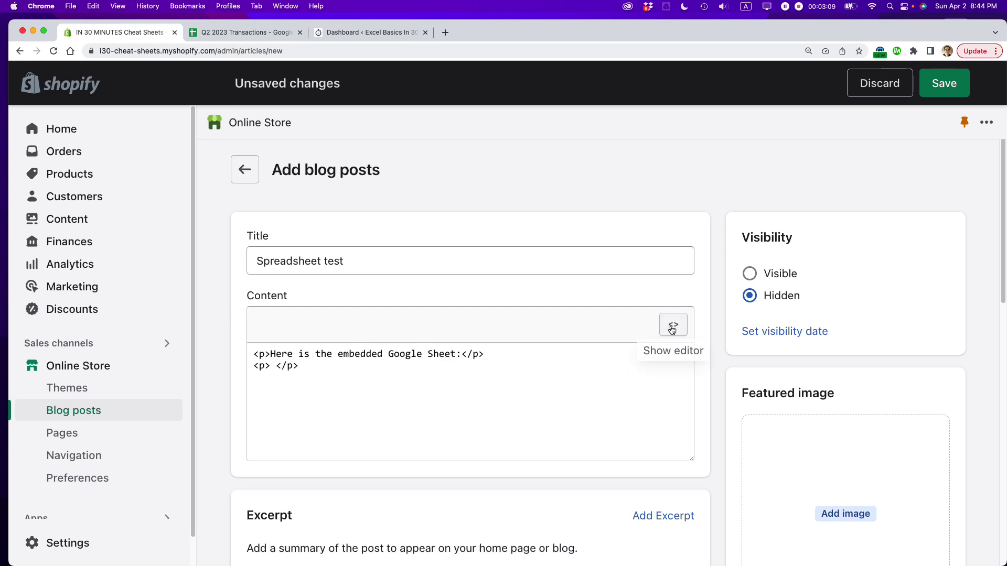
left_click_drag(300, 366, 236, 370)
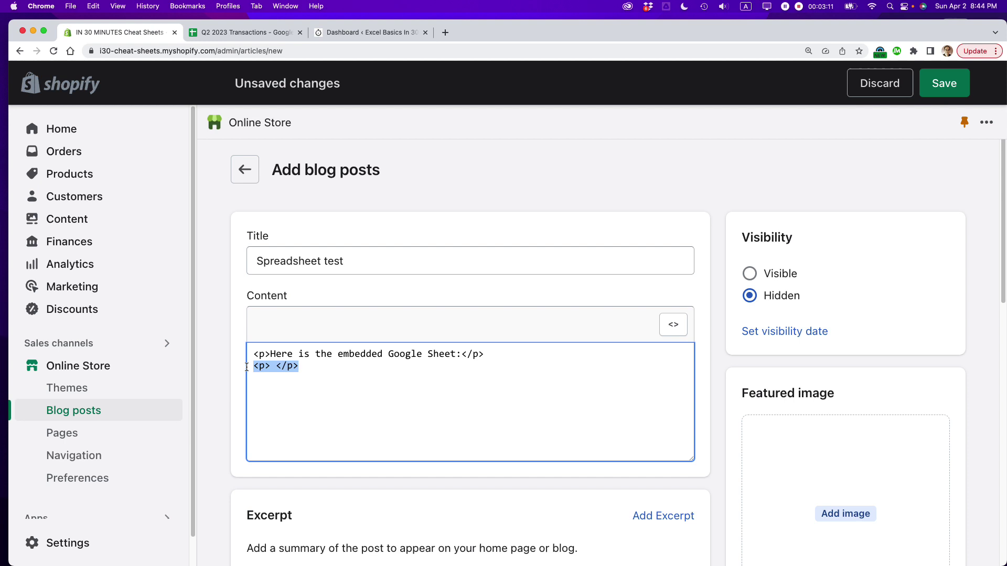
key("BackSpace")
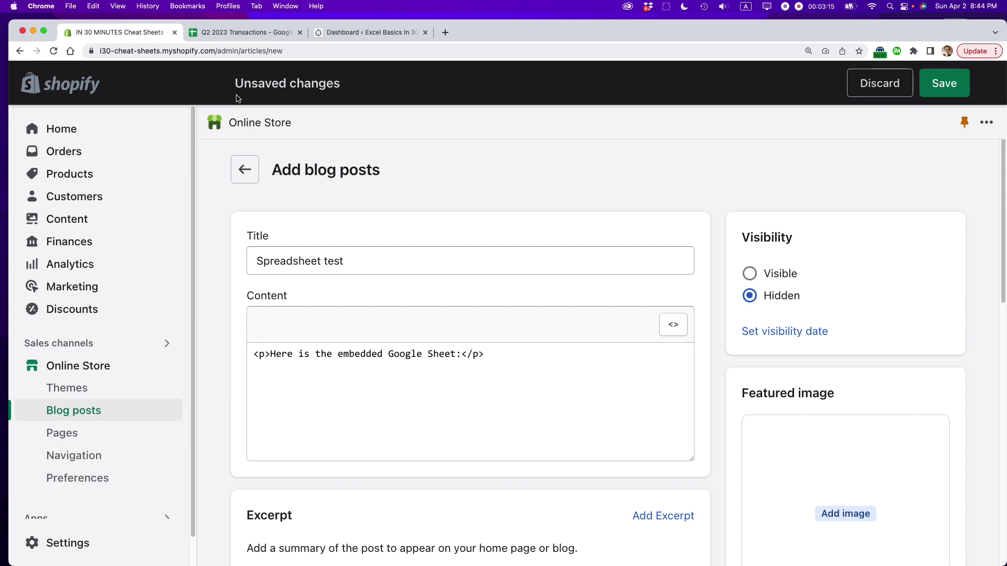
Paste the iframe embed code into the post, add a blank line after the intro, and save
left_click(236, 31)
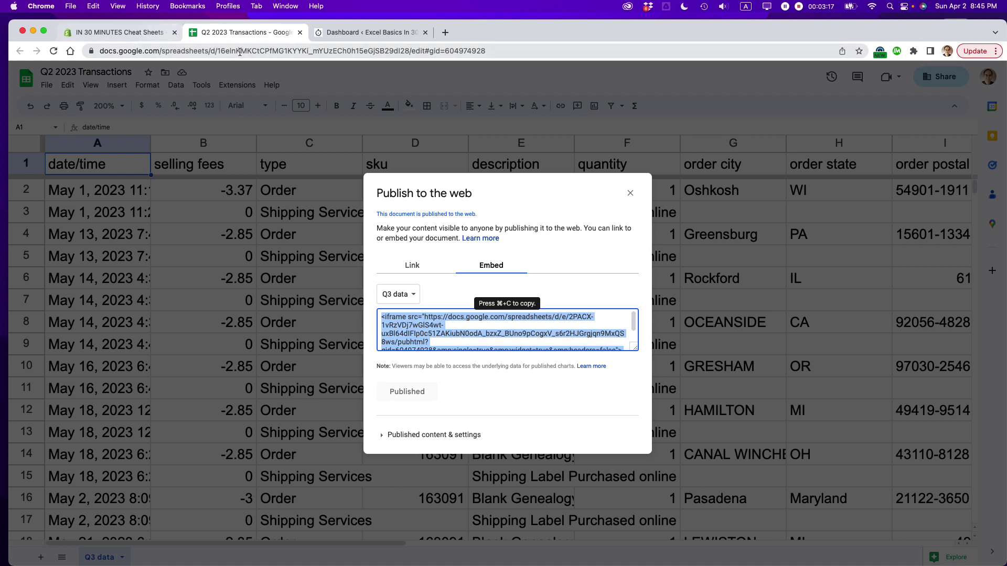
left_click(140, 32)
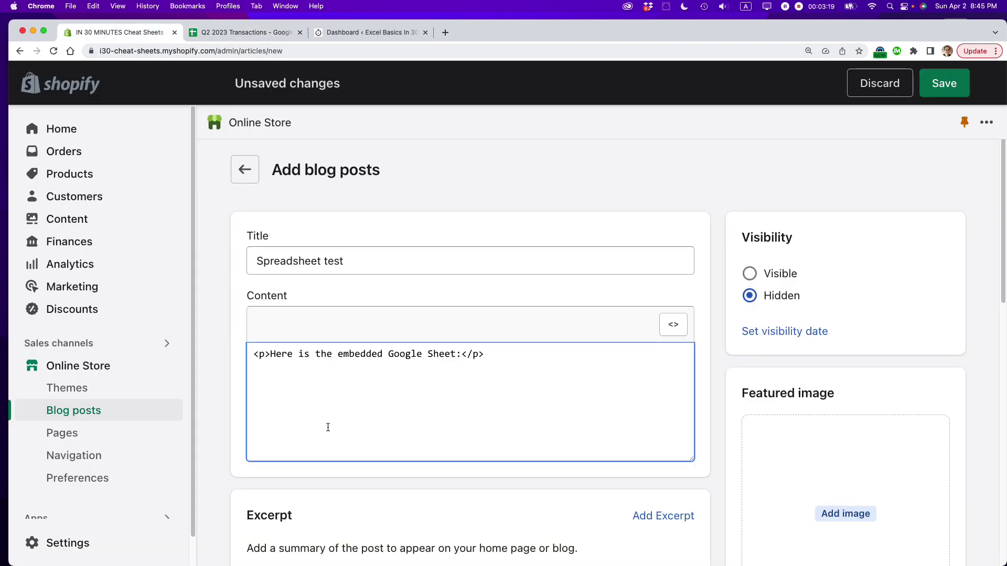
right_click(256, 373)
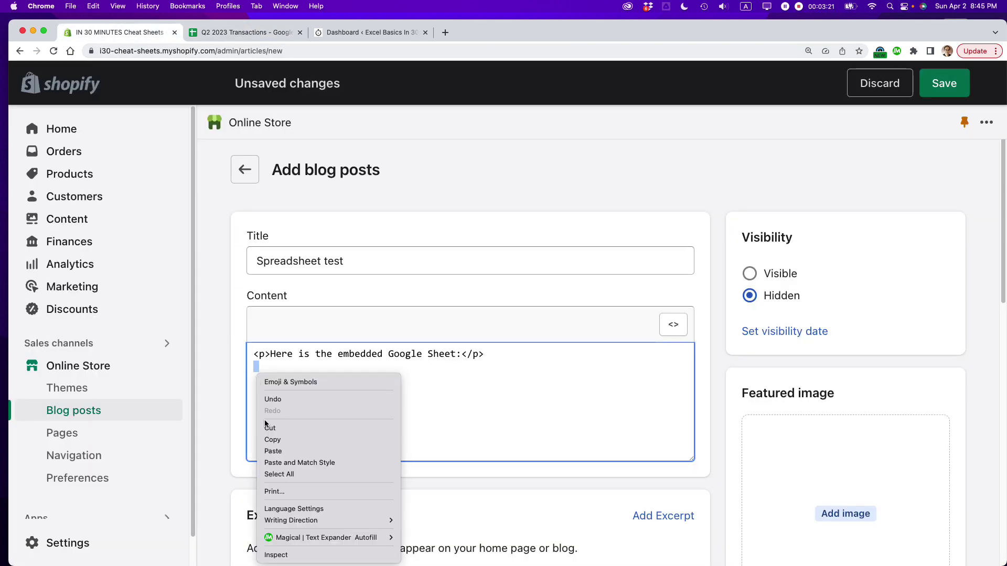
left_click(270, 449)
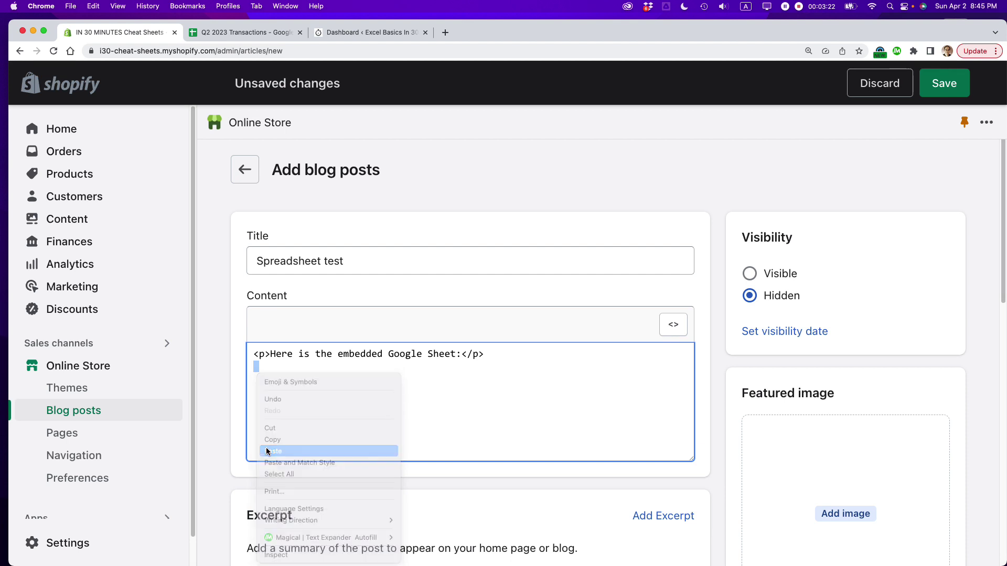
left_click(515, 354)
key("Return")
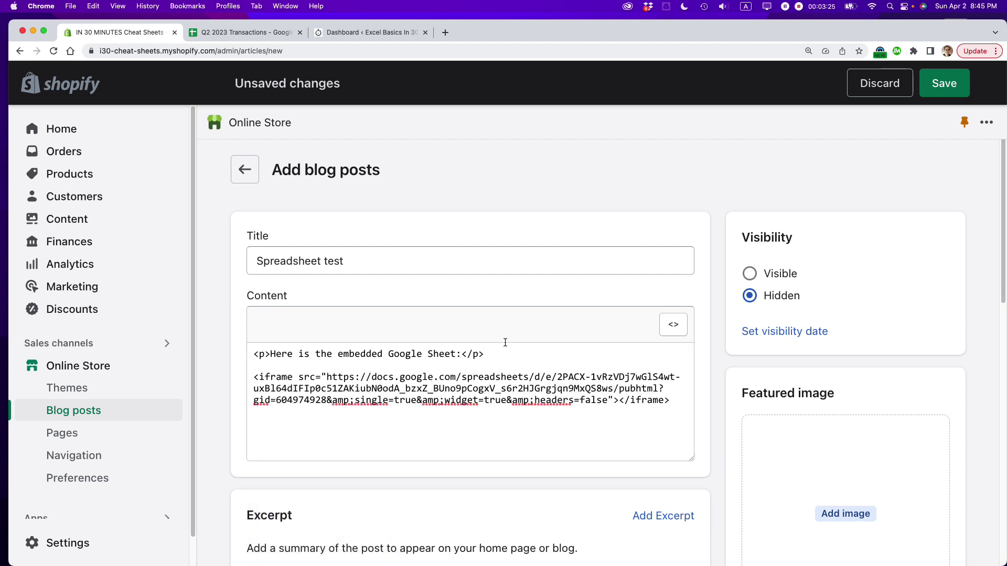
left_click(955, 86)
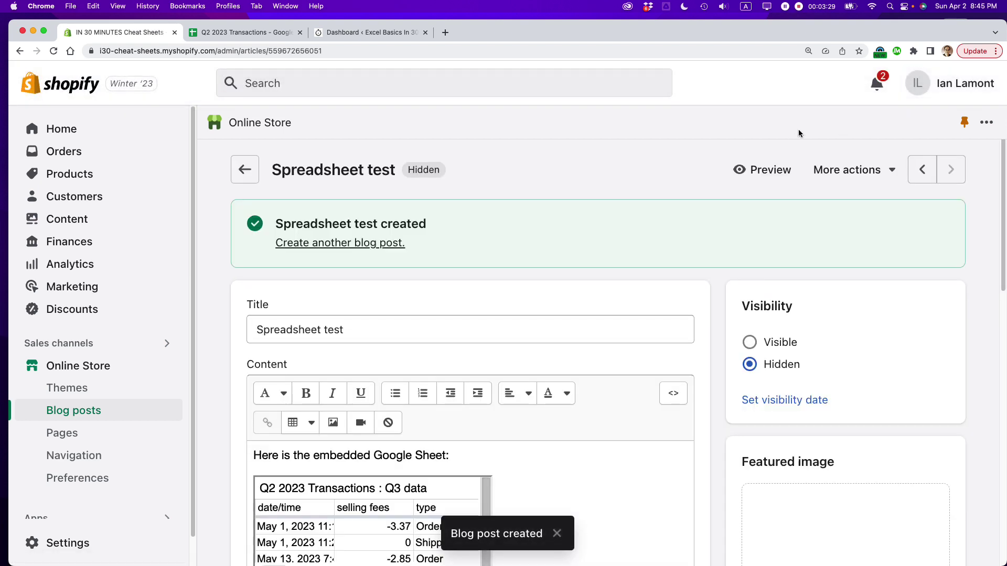
Preview the post in the storefront, inspect the small embedded Q3 data sheet, then return to admin
scroll(638, 296, "down", 1)
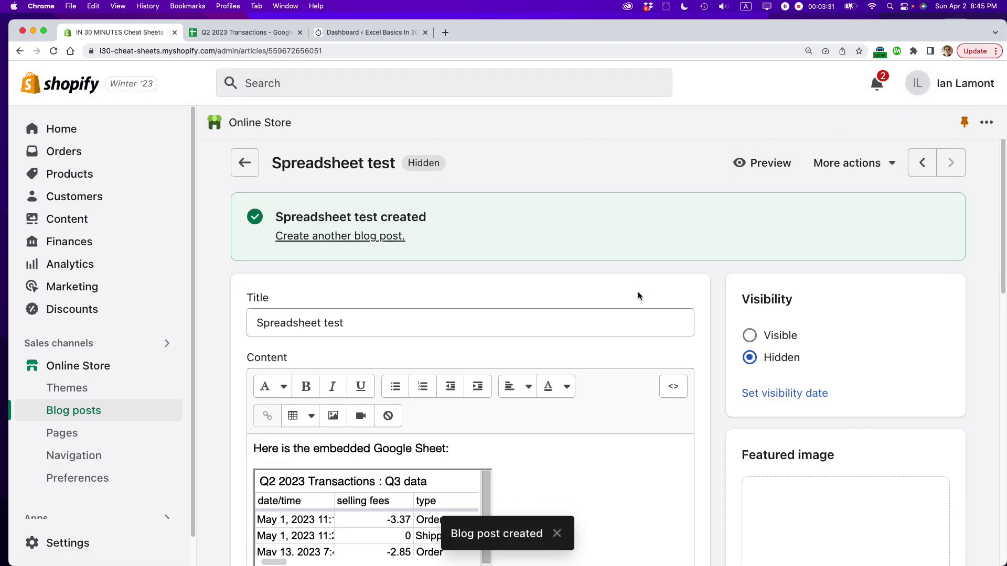
scroll(639, 296, "down", 3)
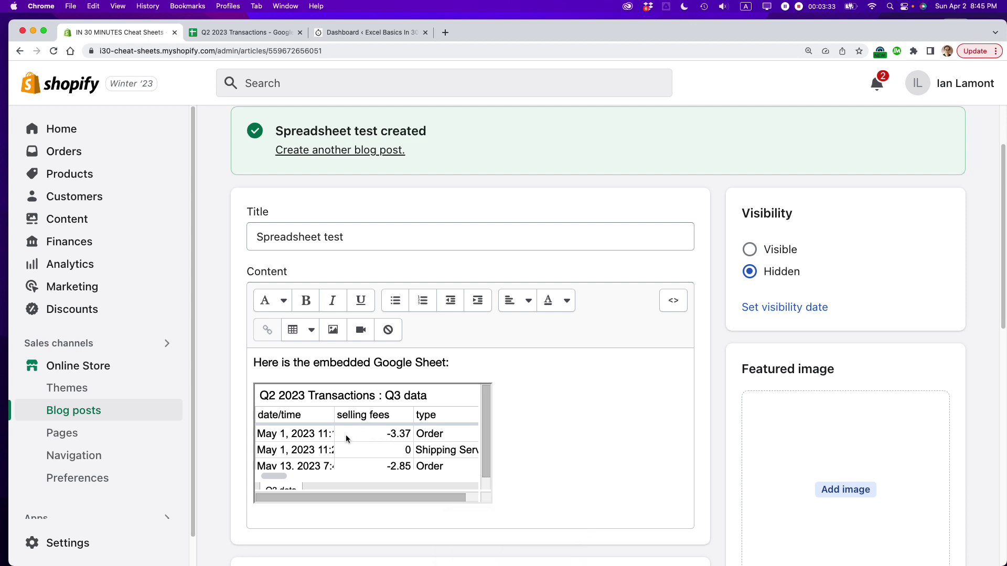
scroll(585, 366, "up", 4)
left_click(772, 171)
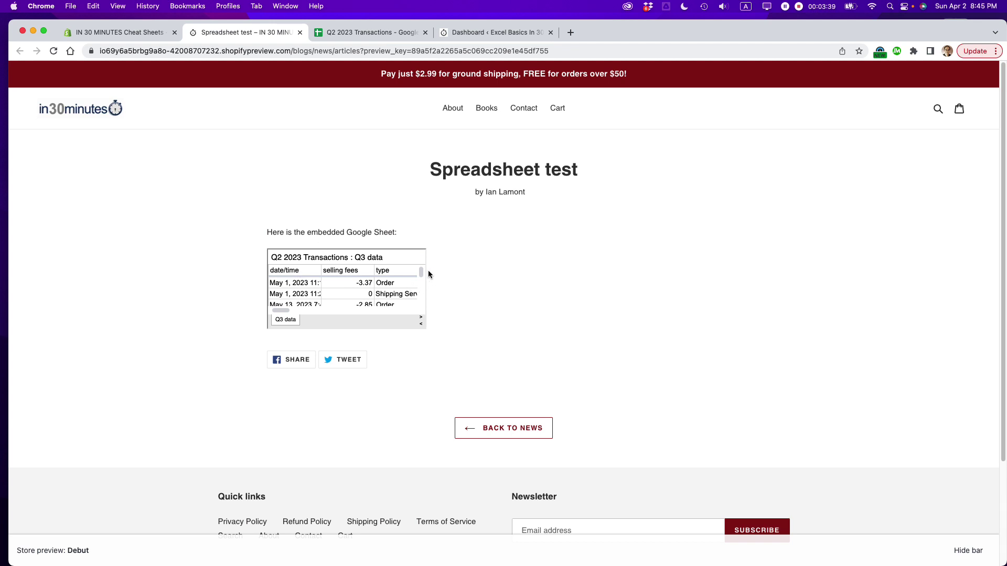
mouse_move(420, 270)
left_mouse_down()
mouse_move(422, 293)
mouse_move(424, 271)
left_mouse_up()
left_click_drag(282, 310, 254, 312)
left_click(135, 33)
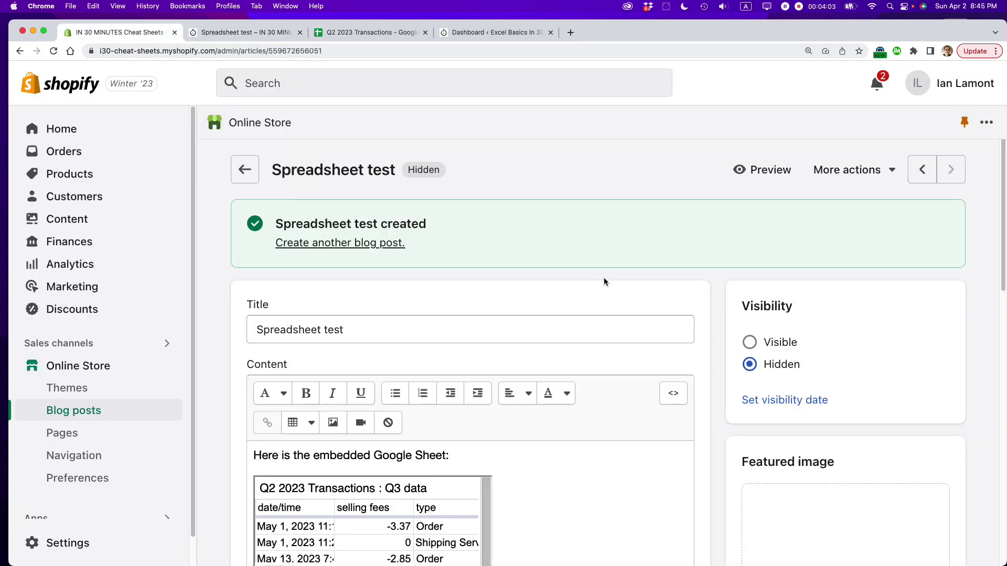
Add width="800" height="1200" to the iframe tag in the HTML source and save the post
scroll(582, 256, "down", 5)
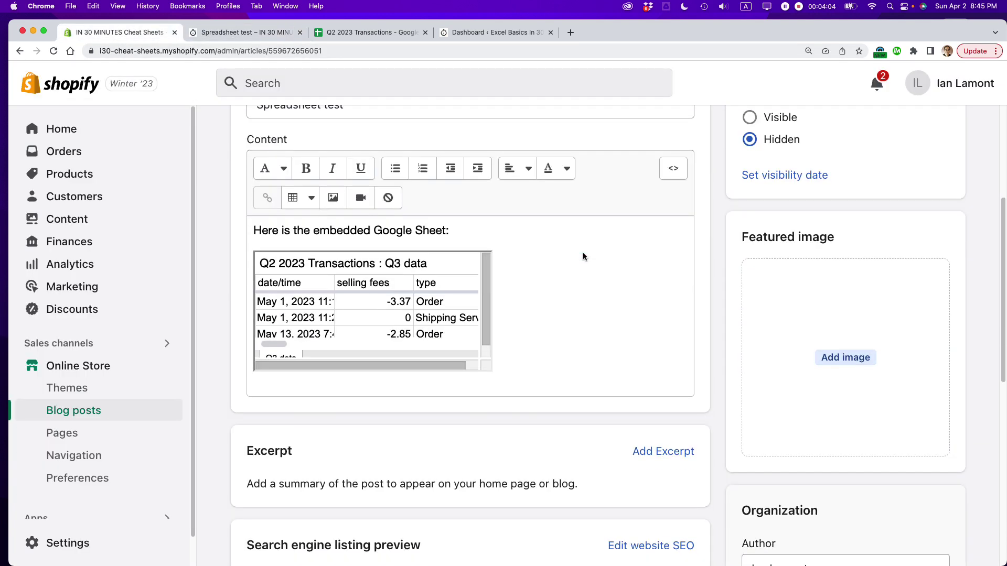
left_click(673, 168)
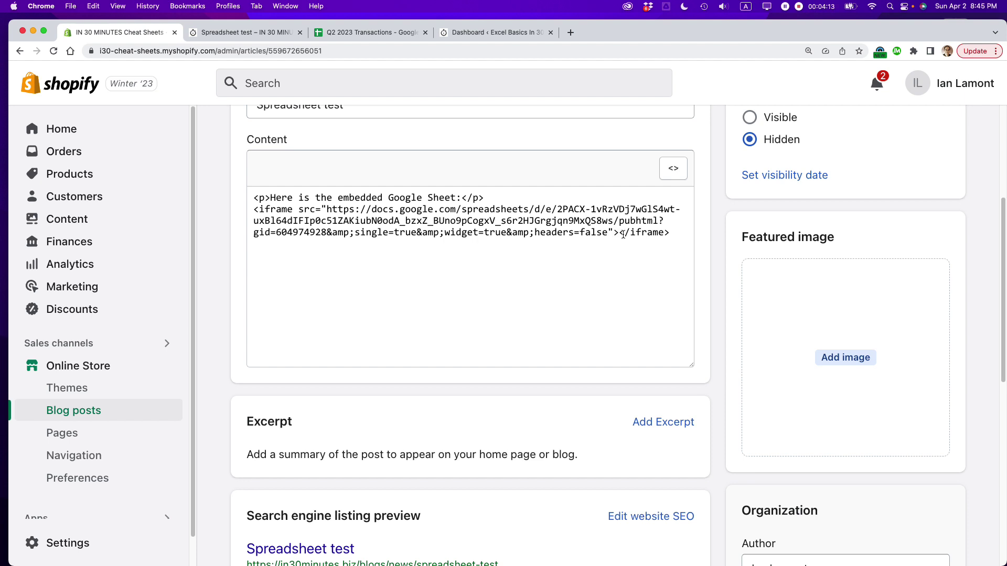
type("width=")
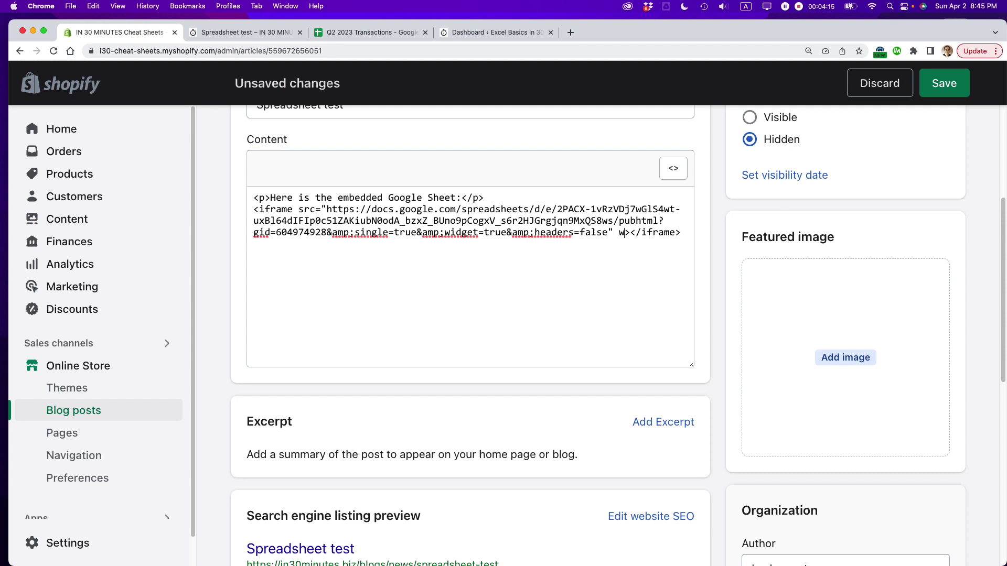
type("\"800\"")
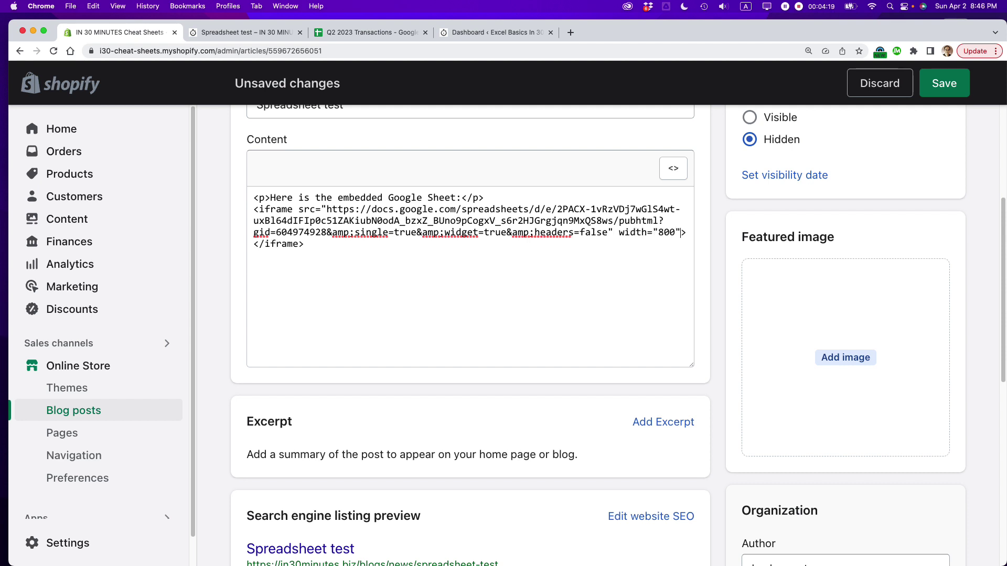
type(" height=\"")
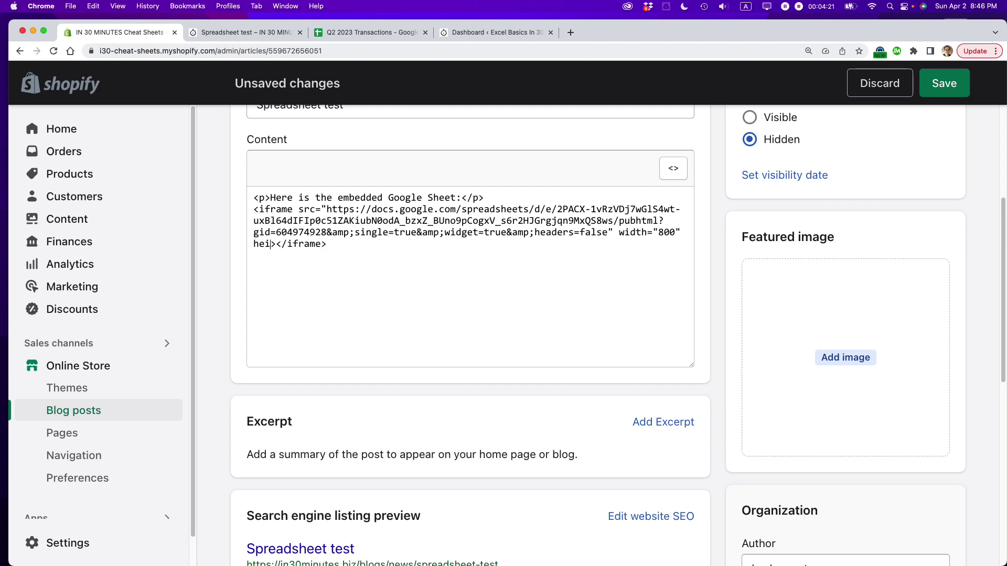
type("1200\"")
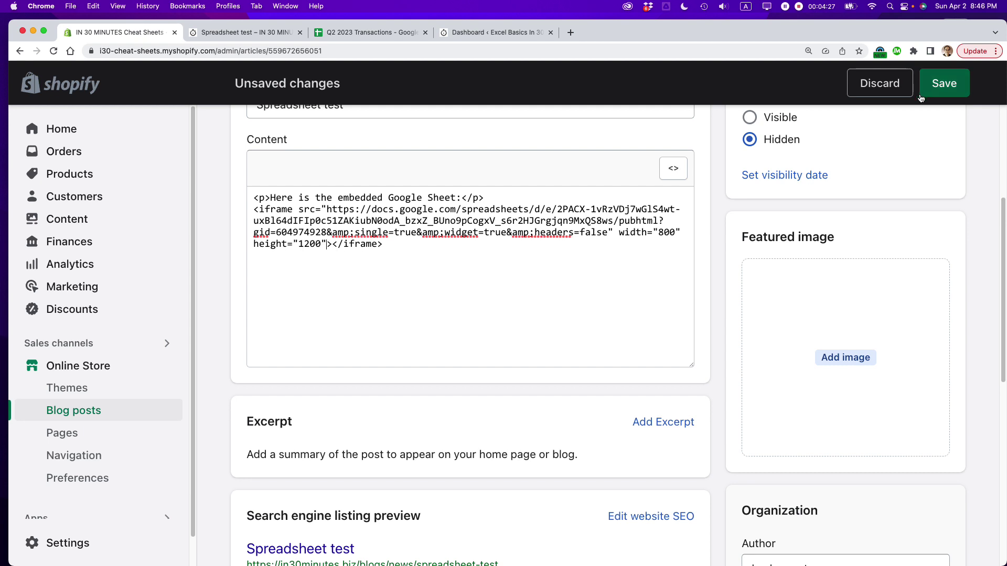
left_click(944, 84)
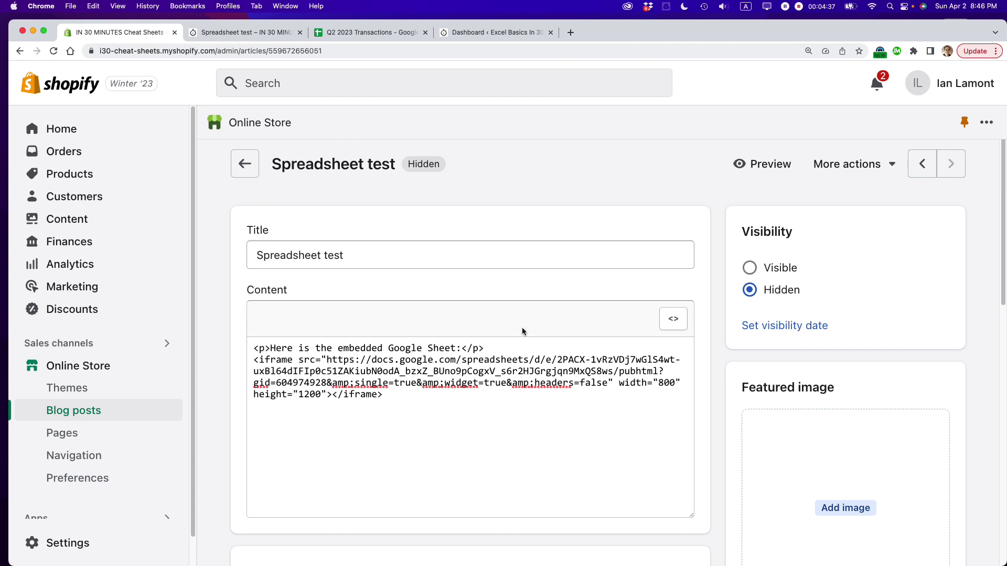
Preview the updated post and scroll through the taller 800×1200 embedded sheet
left_click(770, 166)
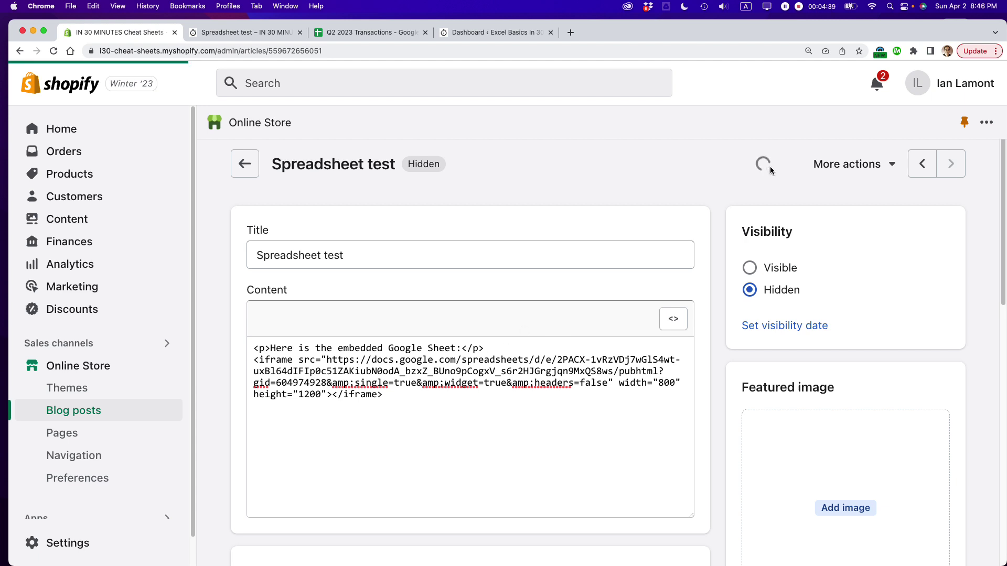
scroll(458, 323, "down", 4)
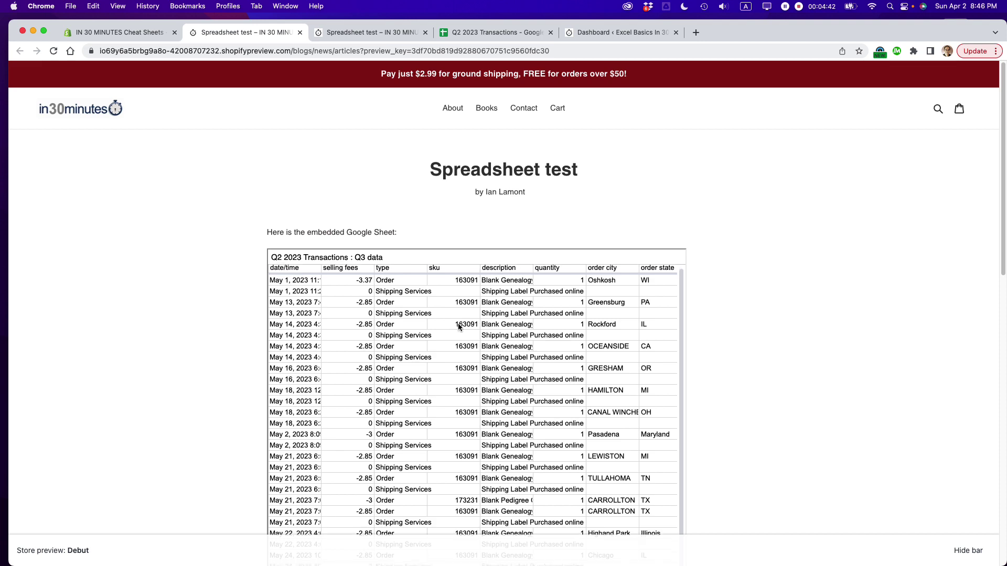
scroll(666, 358, "down", 5)
scroll(788, 339, "down", 10)
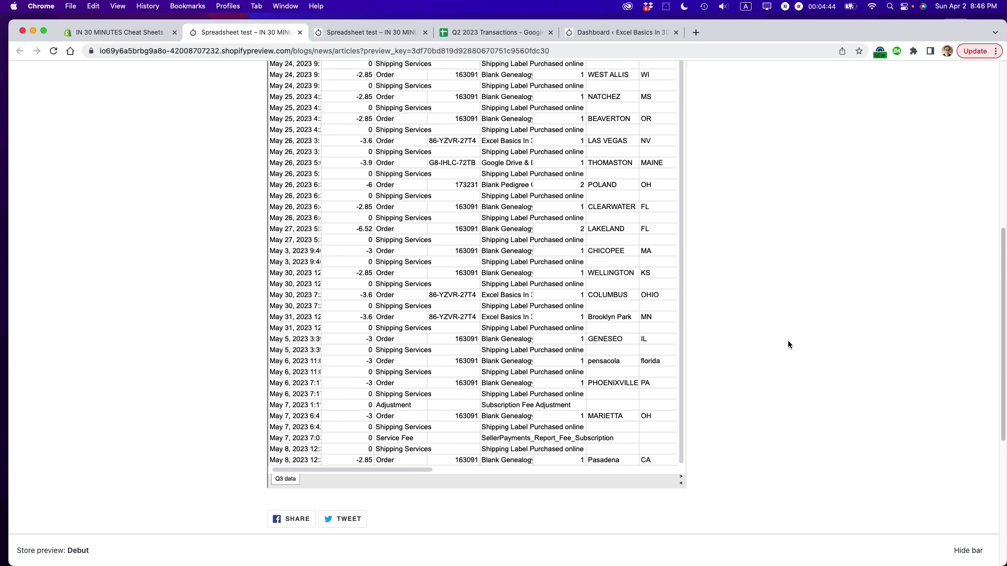
left_click_drag(374, 473, 396, 471)
scroll(778, 307, "up", 10)
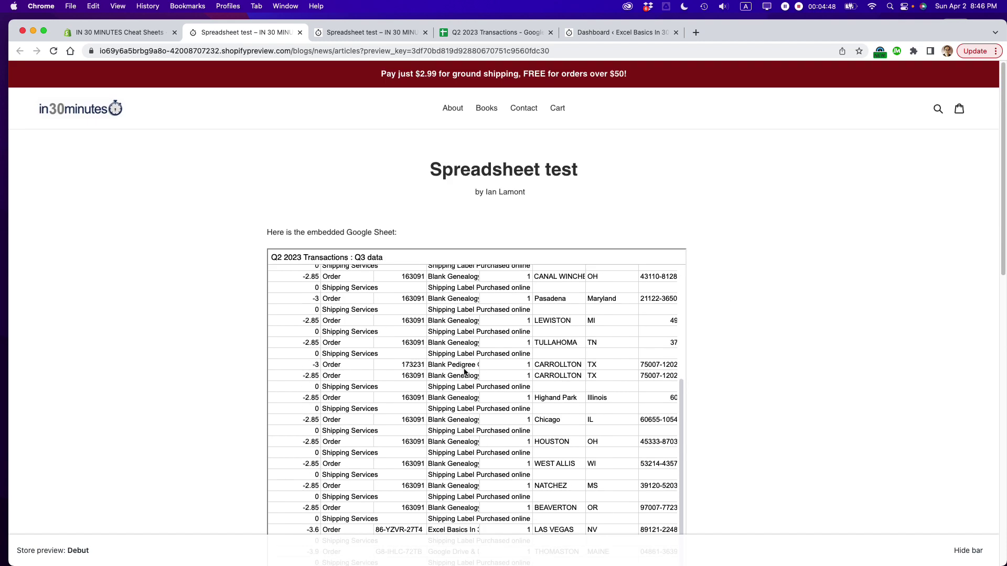
left_click(331, 47)
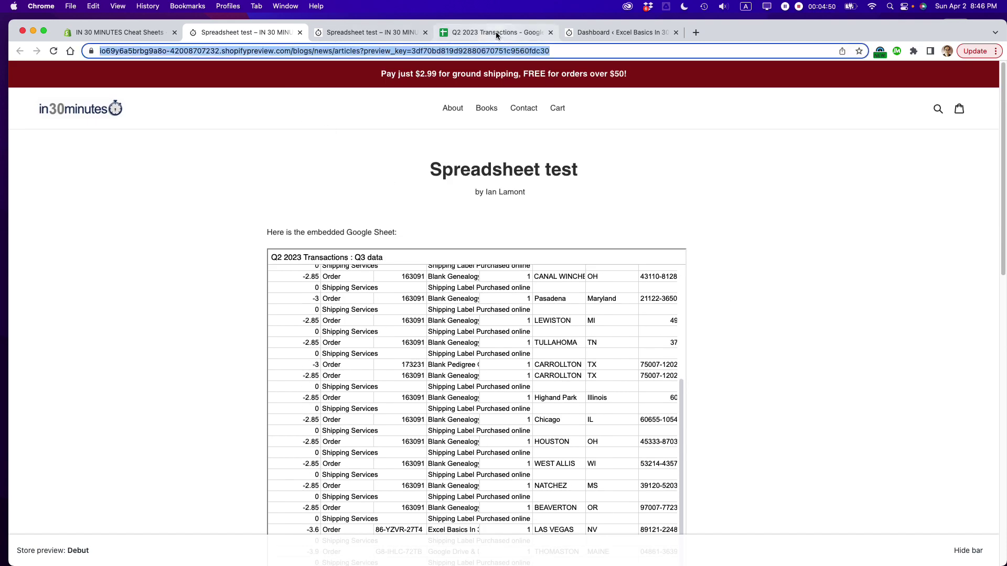
Close the Publish to the web dialog and the outdated preview, then go to the WordPress dashboard
left_click(495, 32)
left_click(631, 194)
left_click(420, 235)
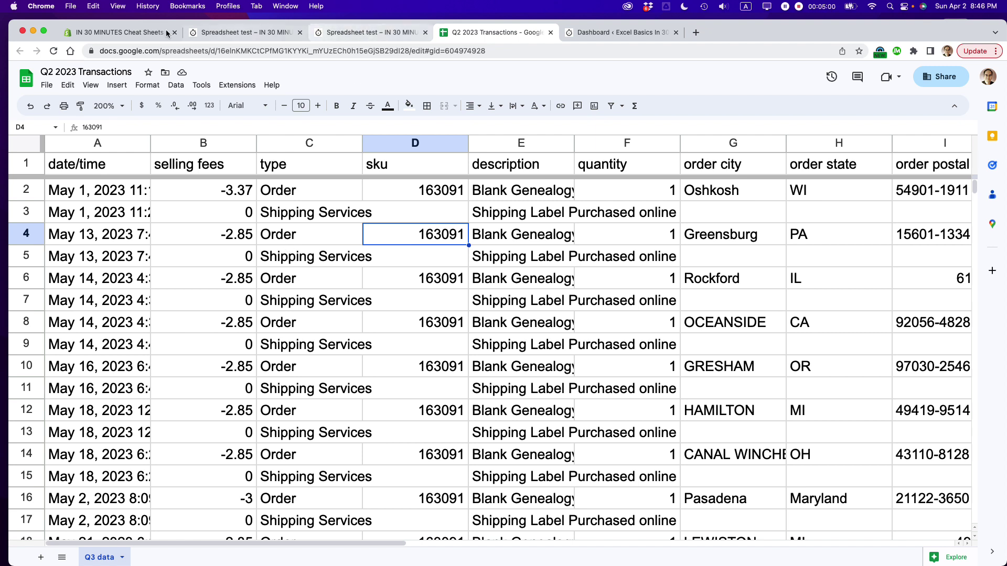
left_click(335, 33)
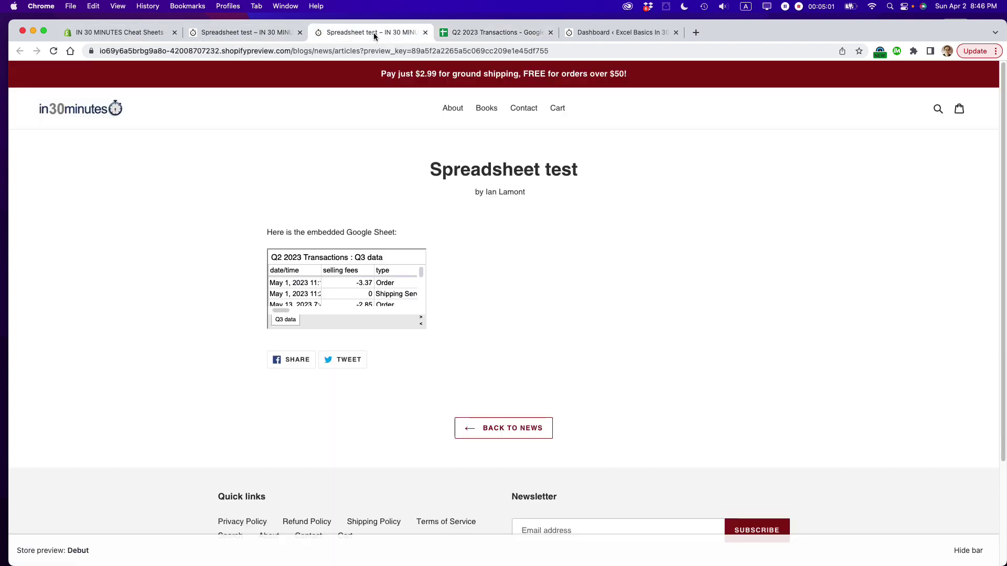
left_click(425, 32)
left_click(285, 38)
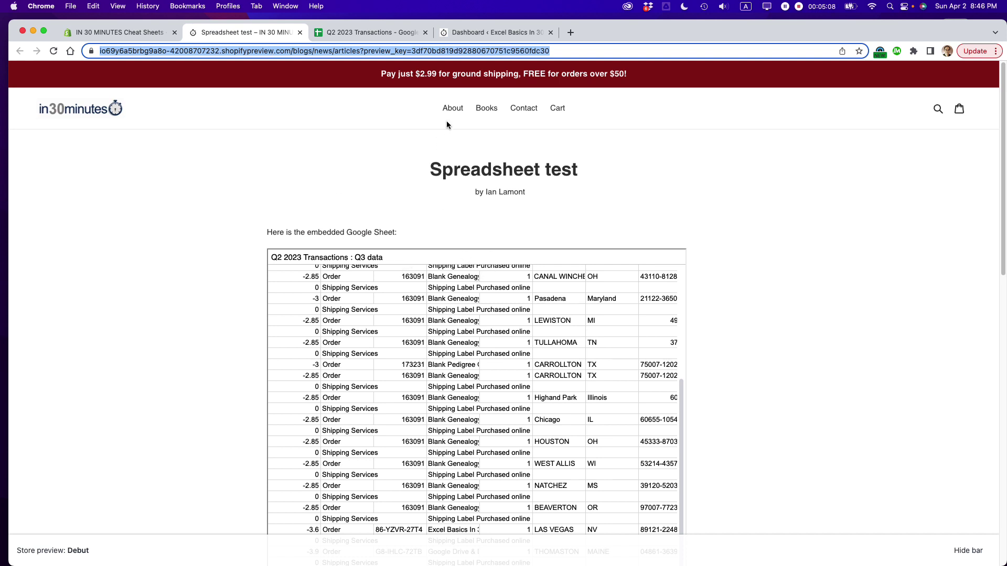
left_click(490, 34)
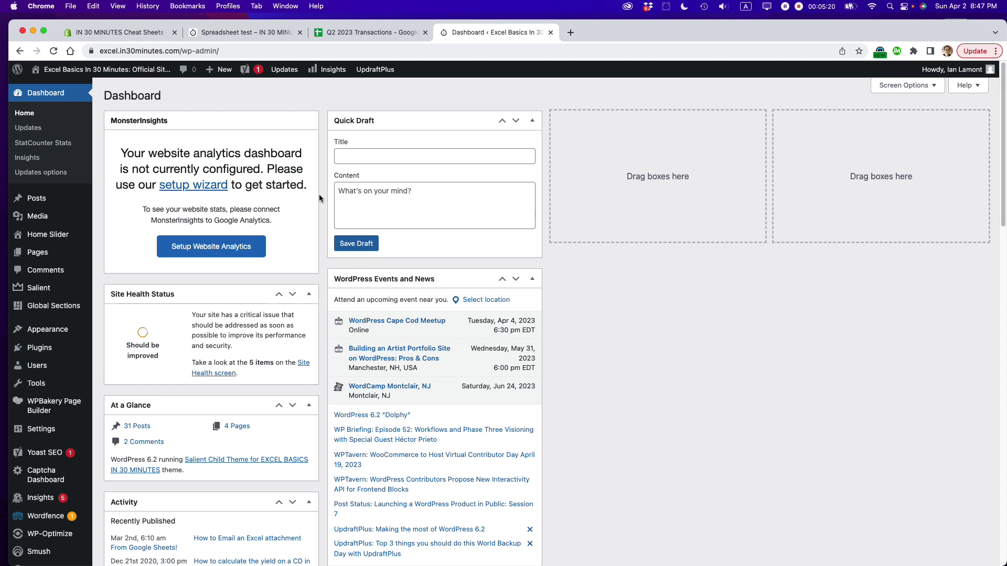
Open Posts > Add New to get a blank, untitled WordPress post draft
mouse_move(225, 71)
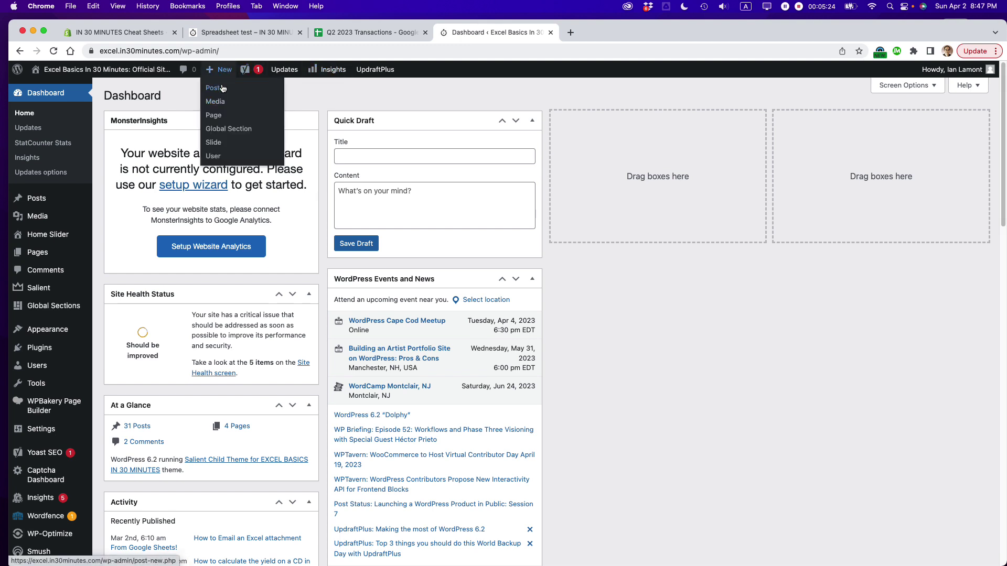
left_click(223, 89)
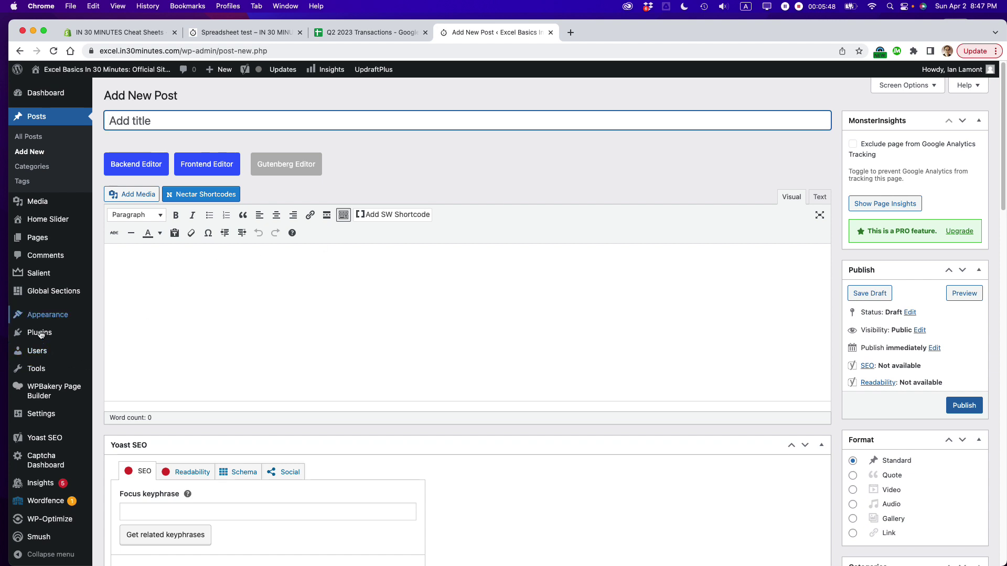
mouse_move(40, 335)
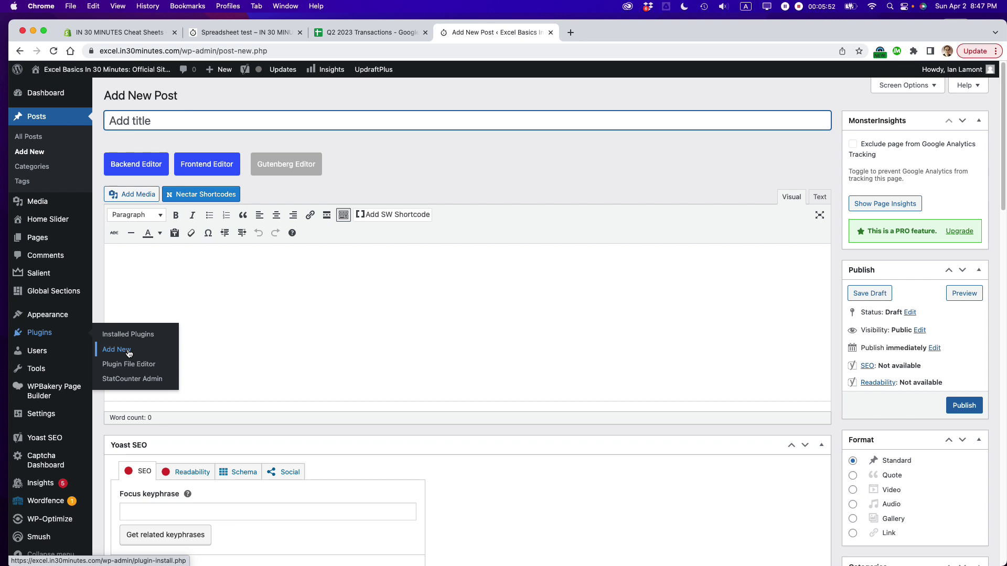
left_click(518, 165)
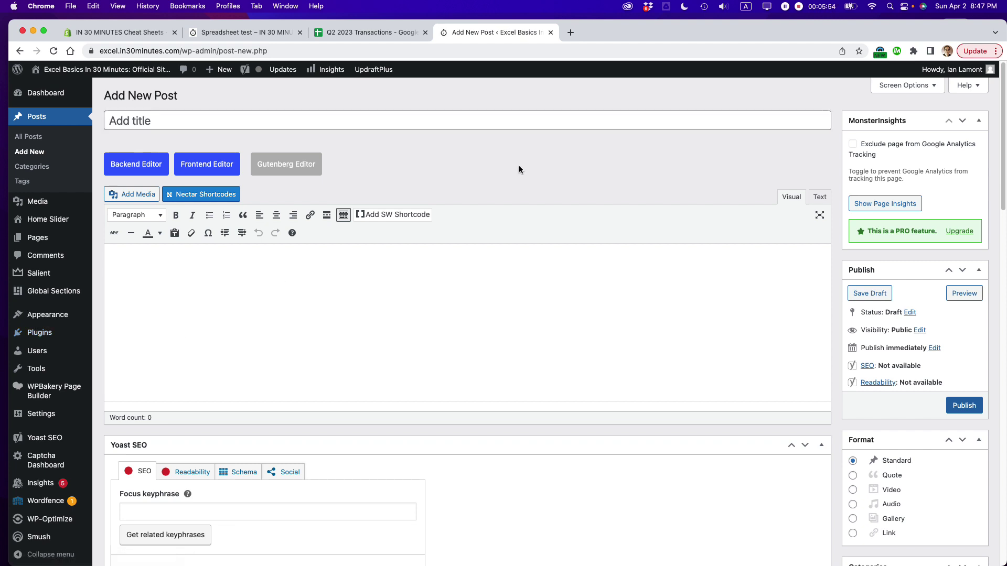
Title the post 'Spreadsheet test' and write 'Here is the Google Sheet:' followed by a new line
left_click(142, 120)
type("Spreadsheet test")
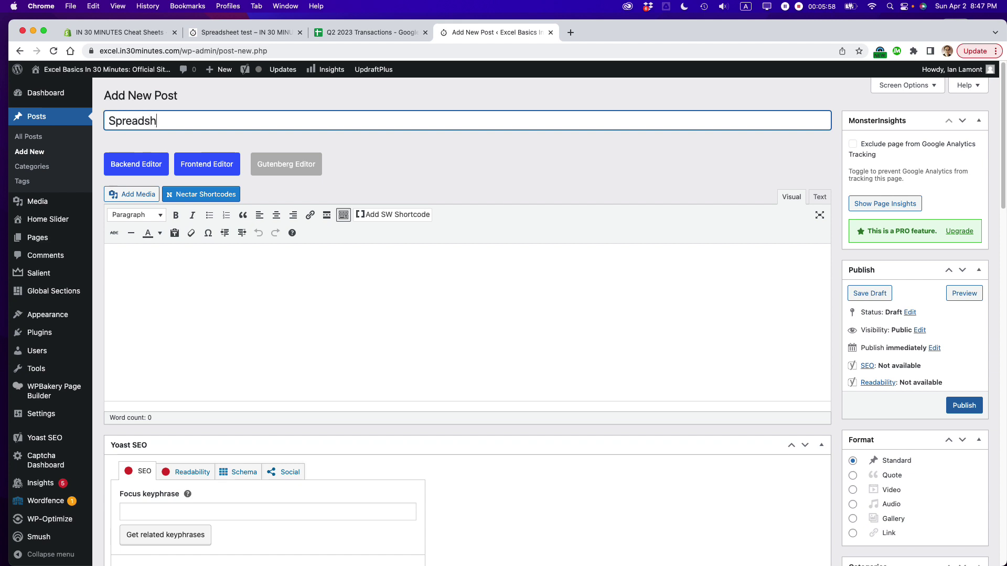
left_click(137, 257)
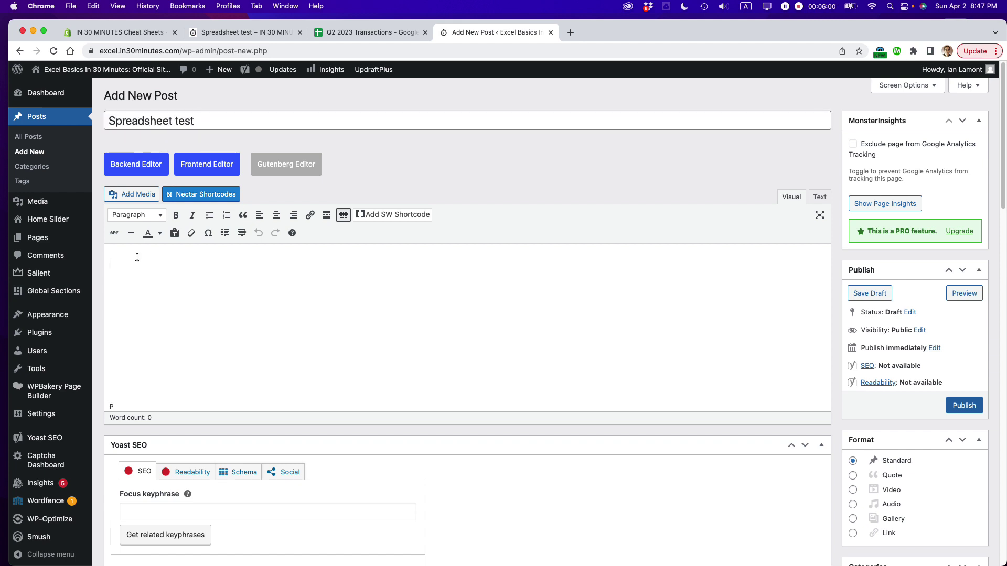
type("He")
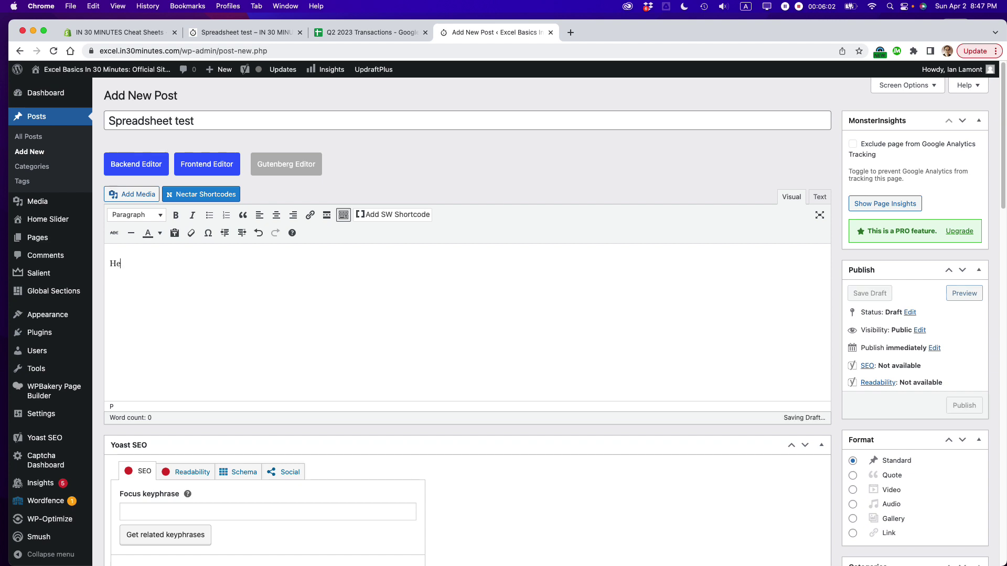
type("re is the Google Sheet:")
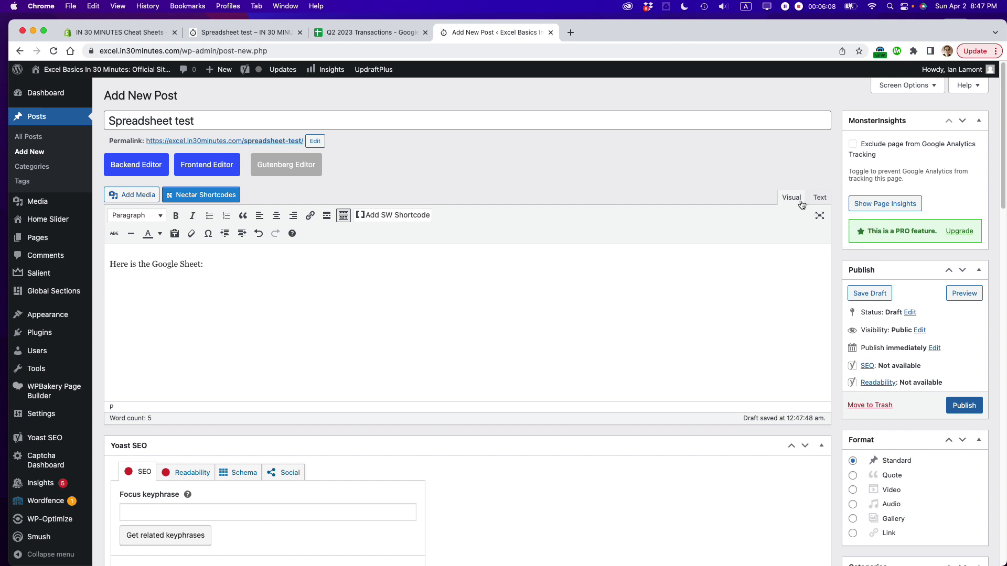
key("Return")
In the Text view, delete the leftover &nbsp; on the empty line
left_click(821, 199)
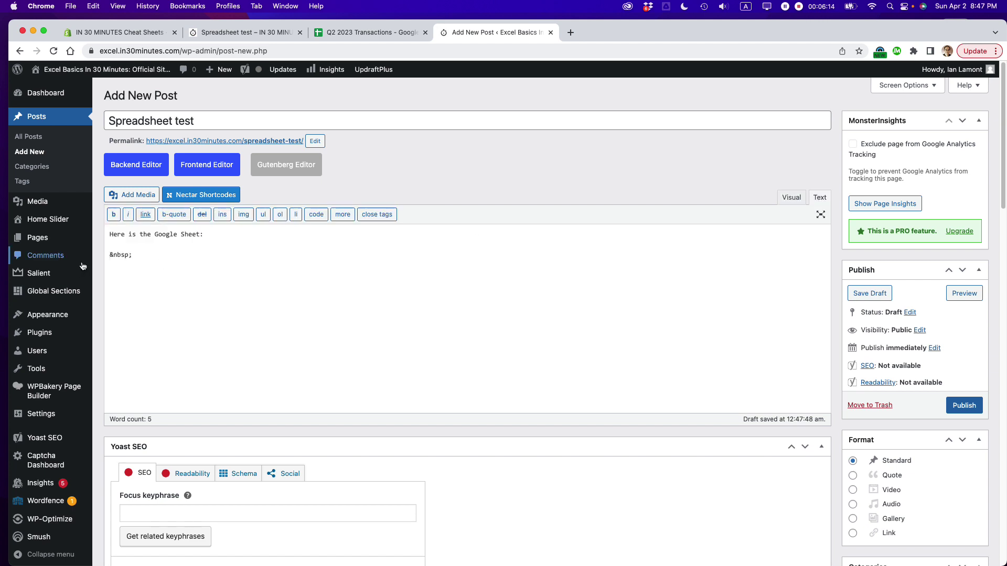
left_click_drag(145, 259, 16, 256)
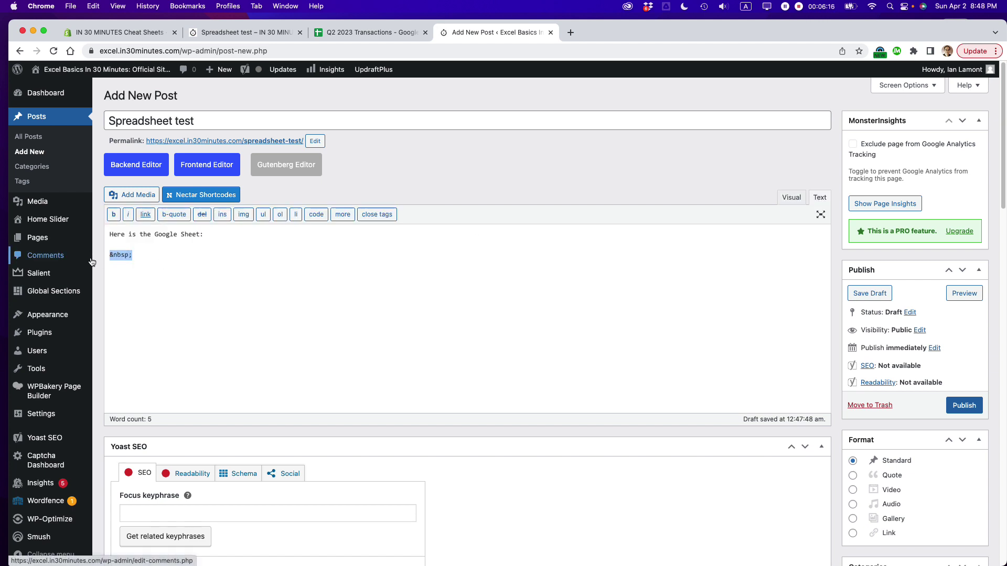
key("BackSpace")
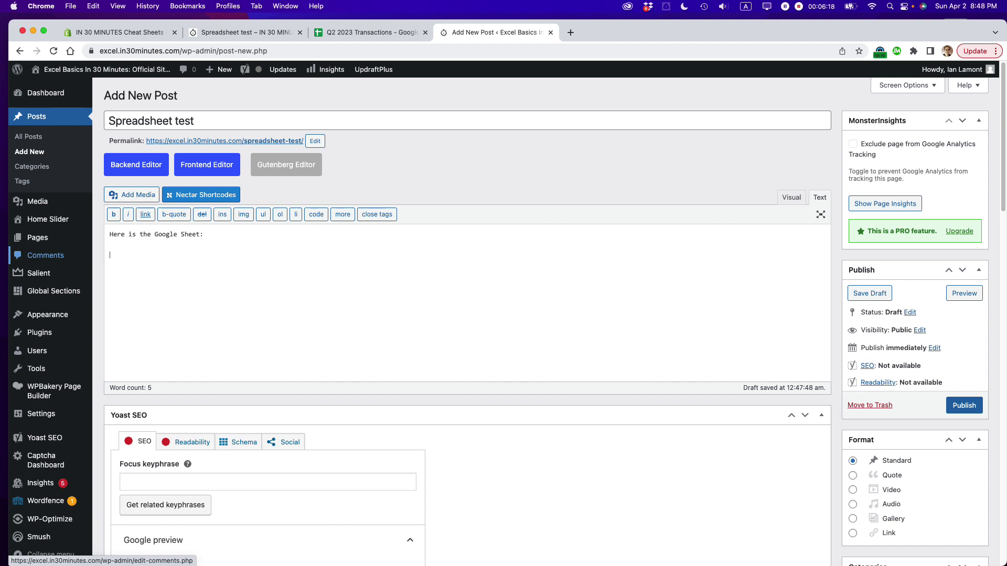
In the Q2 2023 Transactions spreadsheet, set Publish to web to embed only the Q3 data sheet
left_click(337, 37)
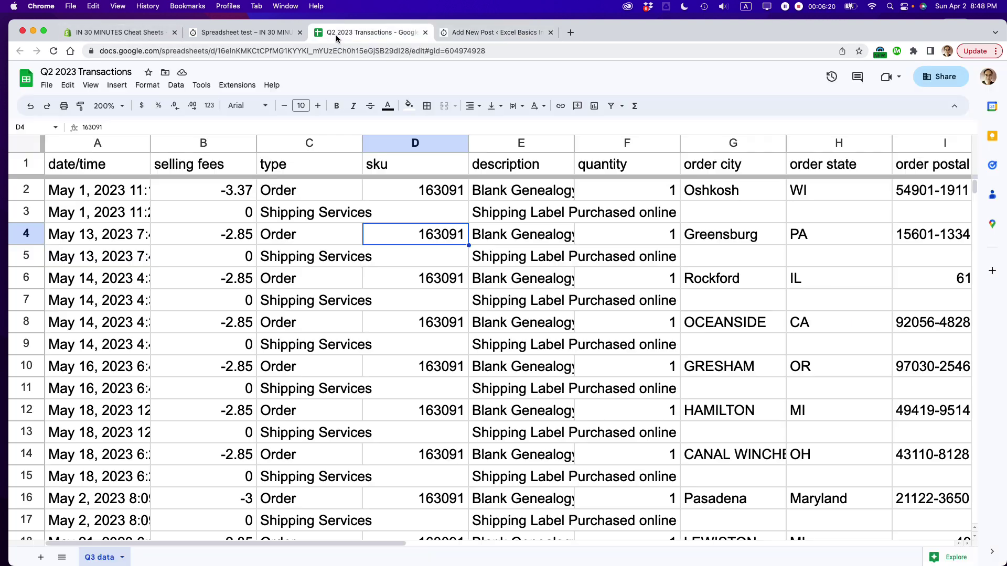
left_click(52, 87)
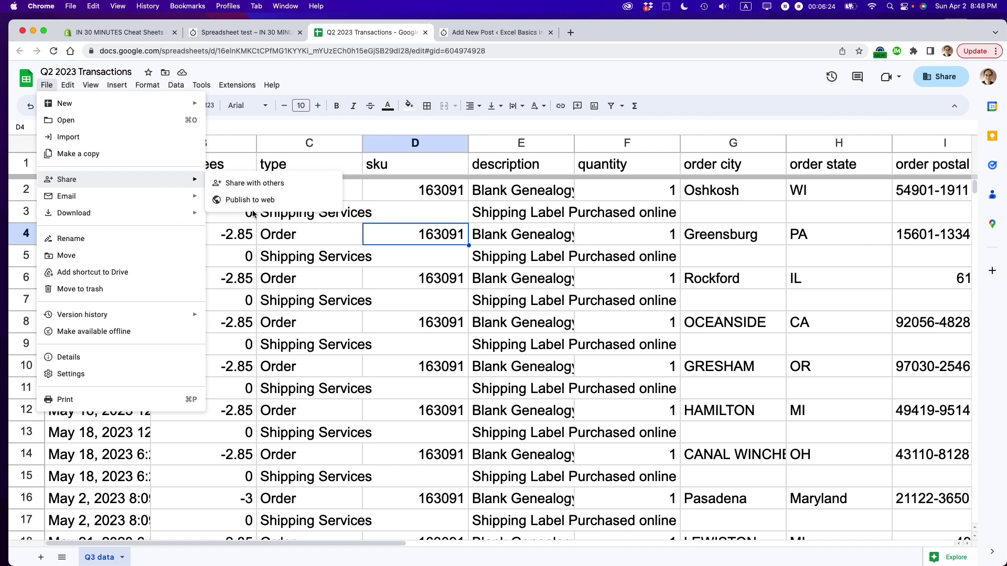
left_click(252, 208)
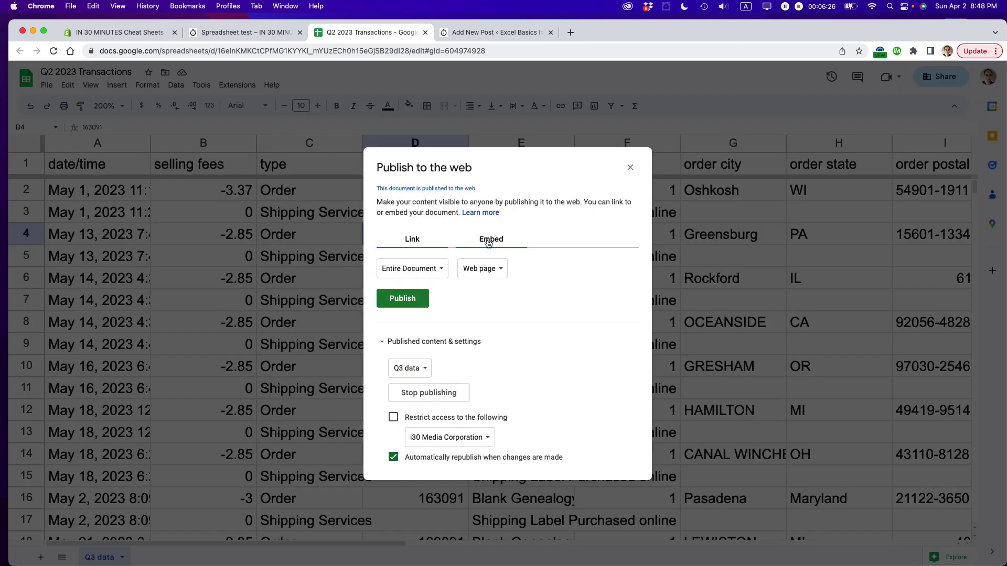
left_click(487, 242)
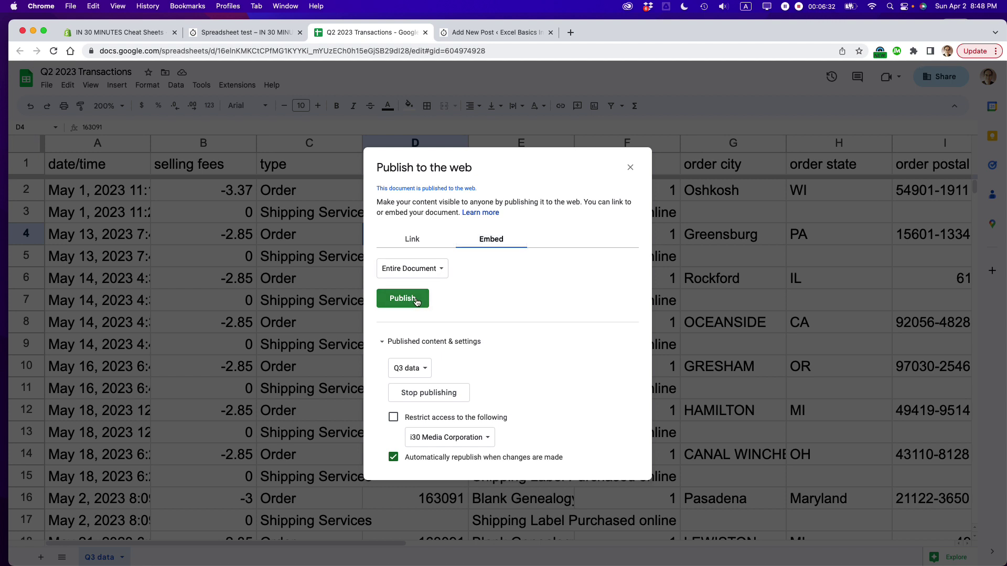
left_click(439, 270)
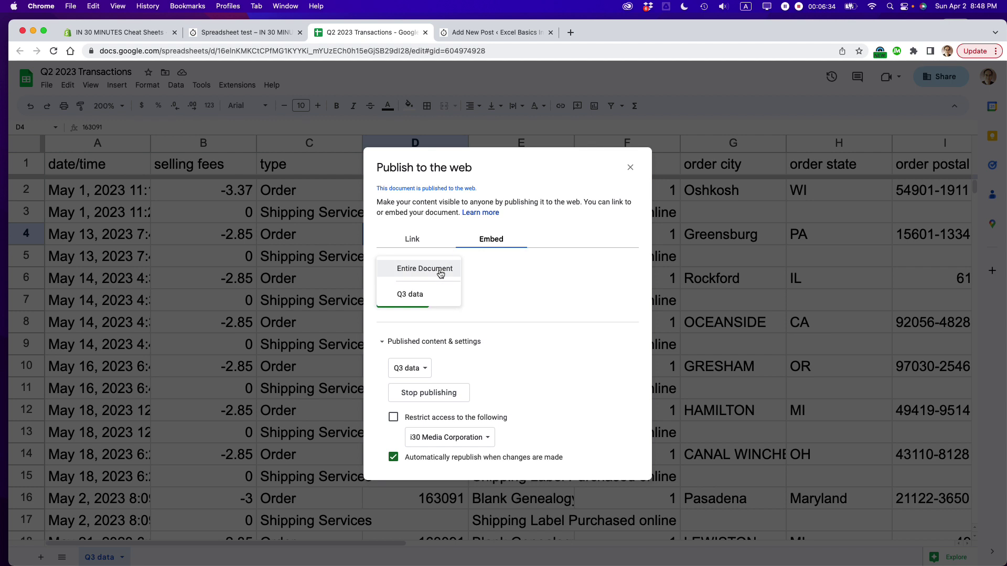
left_click(420, 293)
Copy the Q3 data sheet's iframe embed code
left_click(422, 293)
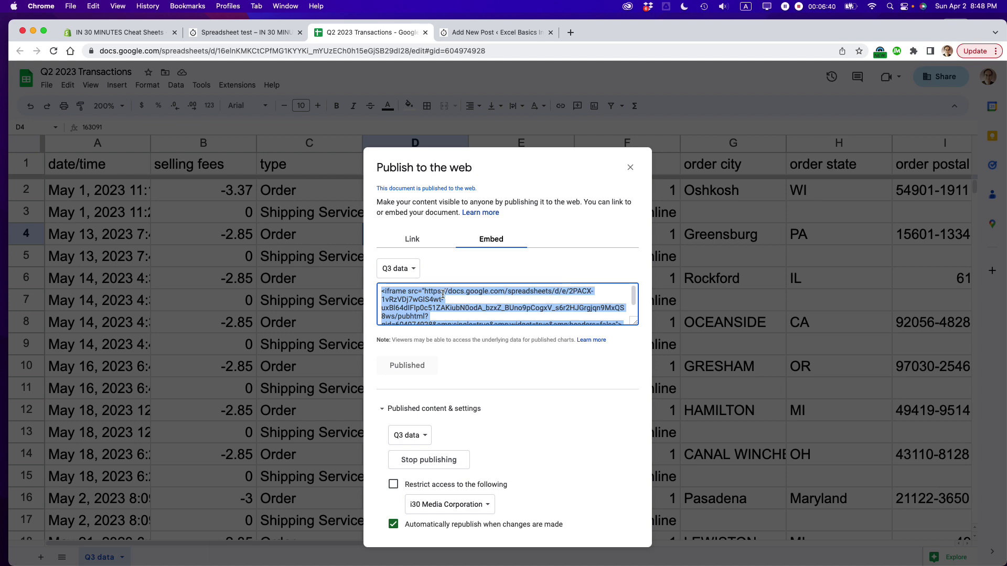
right_click(443, 294)
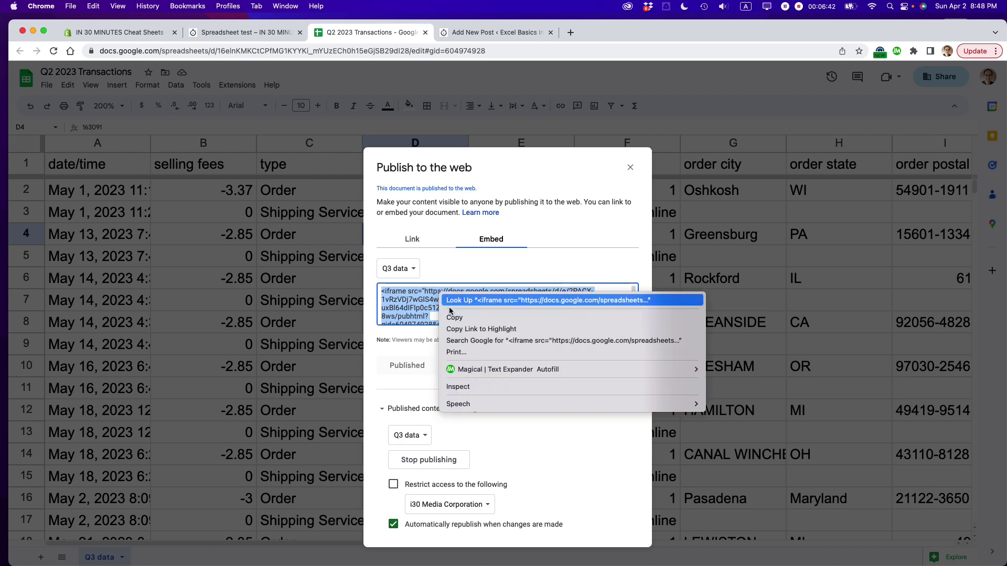
left_click(452, 317)
Paste the iframe embed code onto the empty line below the post's intro in WordPress's Text editor
left_click(472, 32)
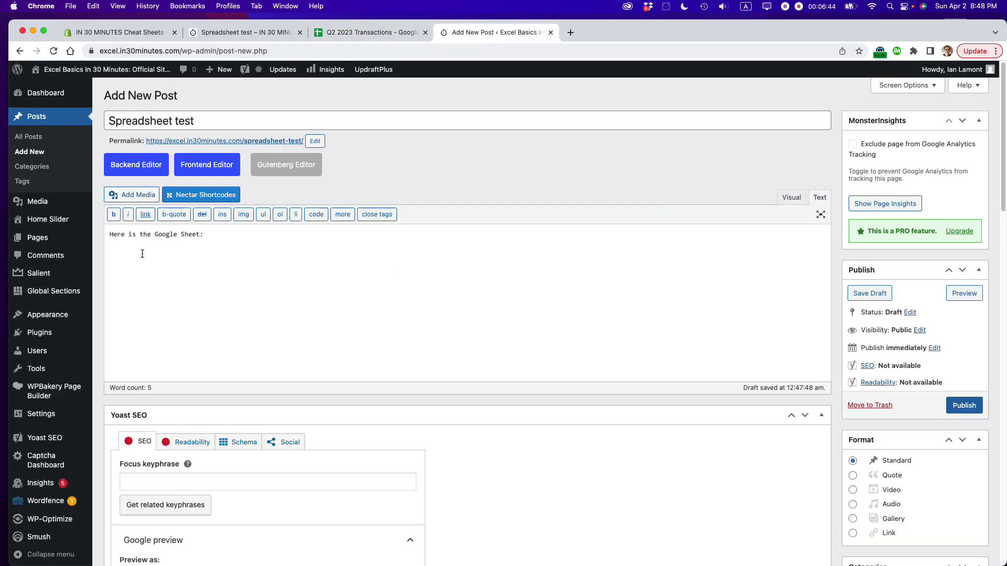
left_click(120, 260)
right_click(113, 258)
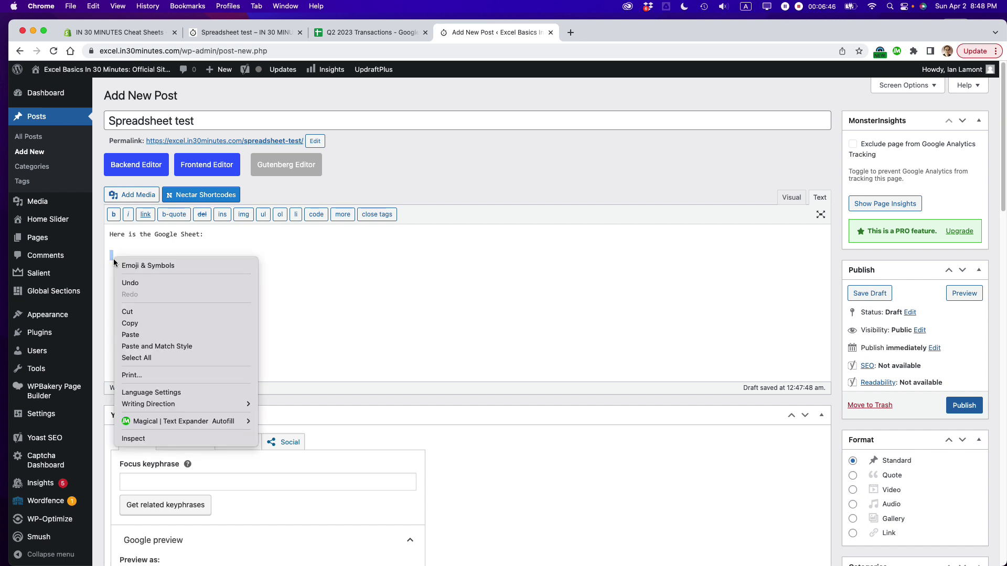
left_click(132, 335)
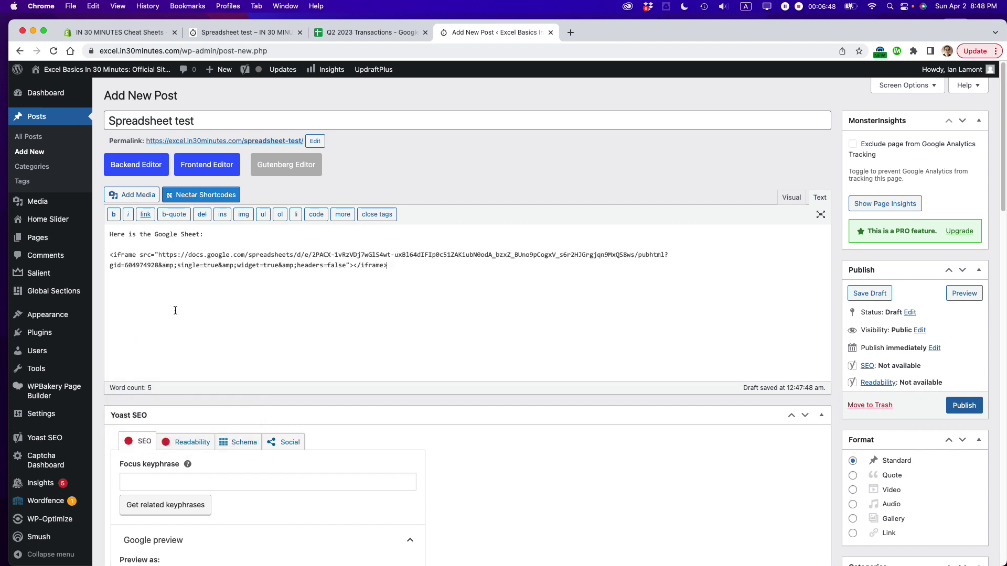
Preview the small embedded sheet in Visual, then place the cursor before the iframe tag's closing bracket
left_click(789, 198)
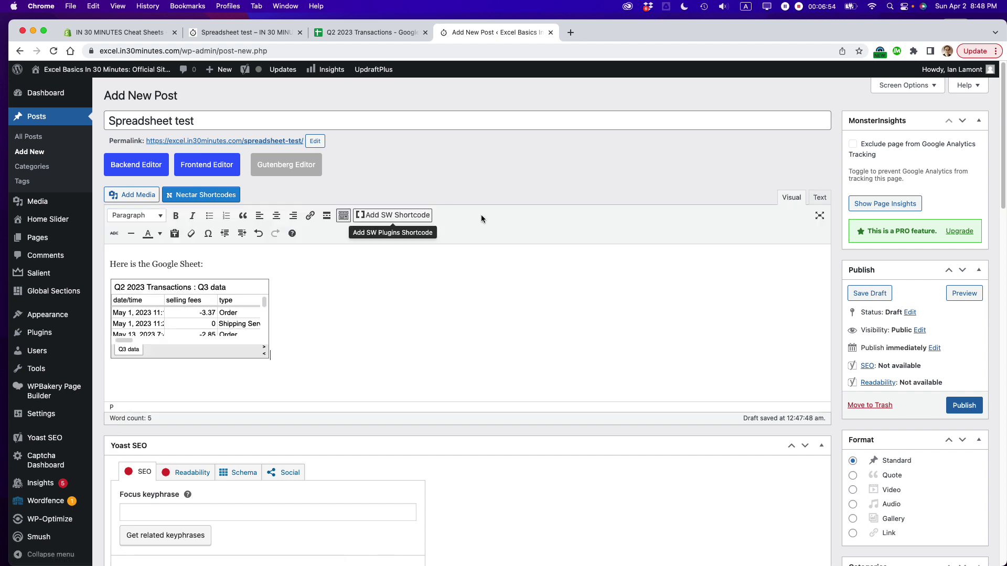
left_click(820, 197)
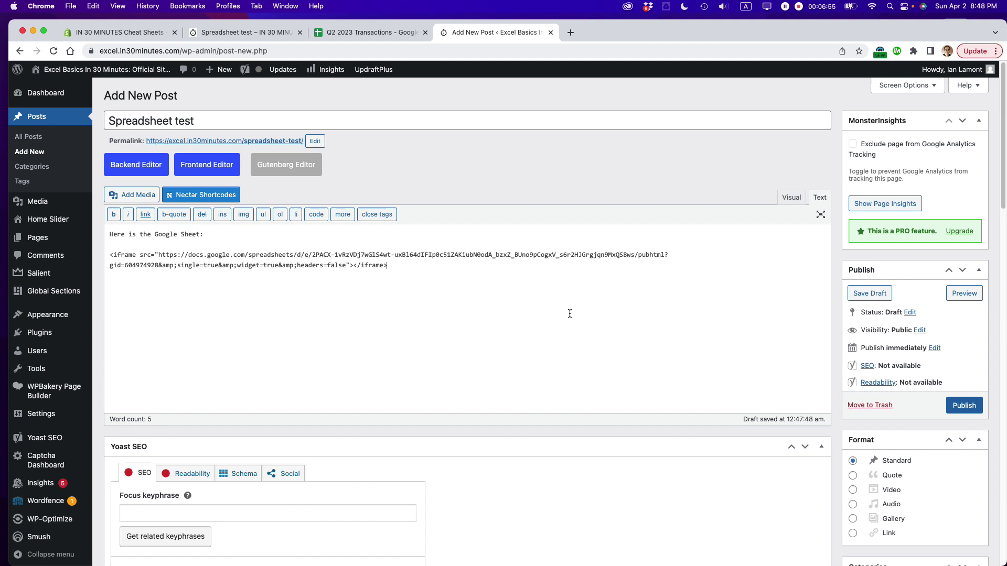
left_click(350, 265)
Add width="800" height="1200" from the TextEdit note to the iframe tag and preview the enlarged table
key("super+Tab")
key("super+Tab")
key("super+Tab")
key("super+Tab")
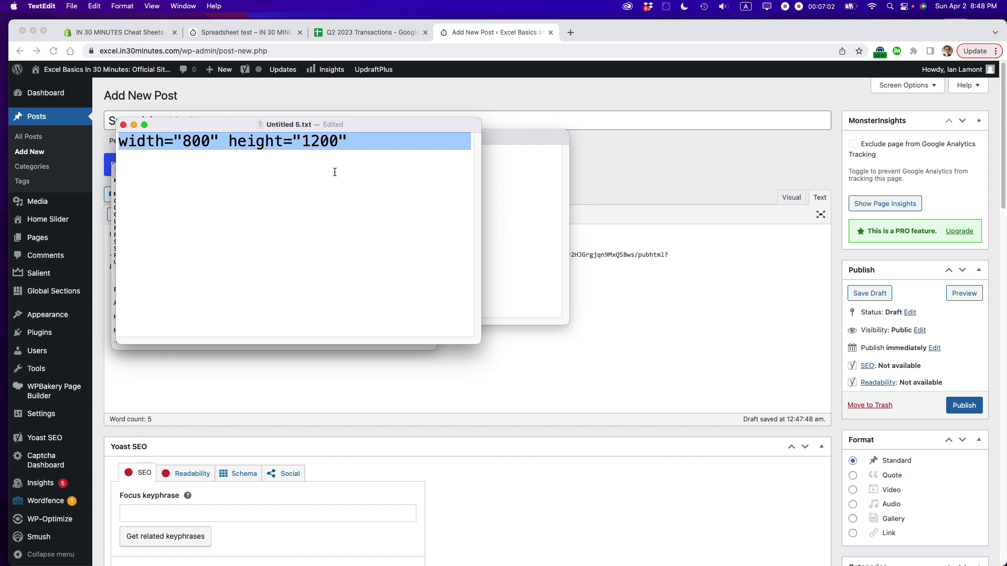
key("super+c")
key("super+Tab")
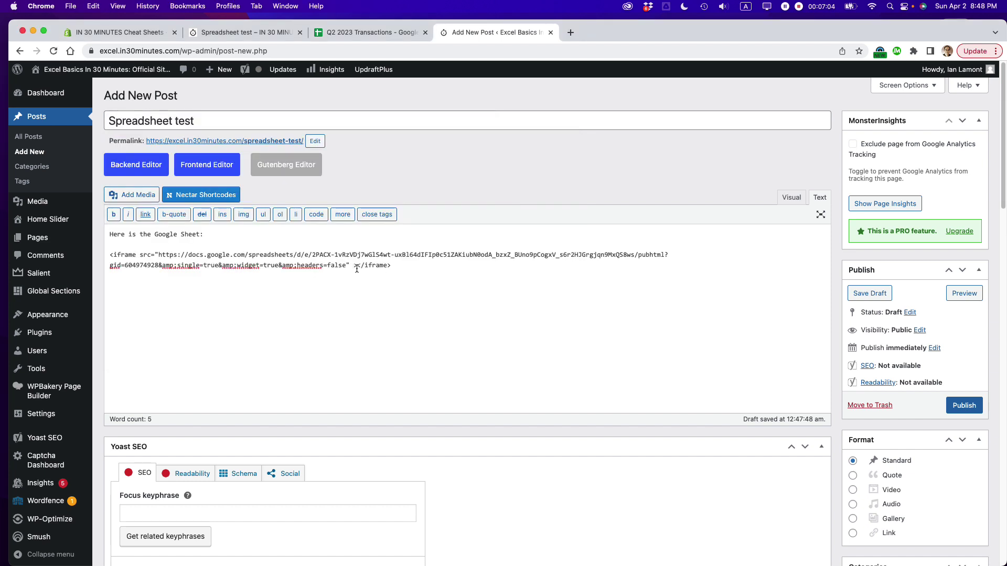
key("super+v")
key("BackSpace")
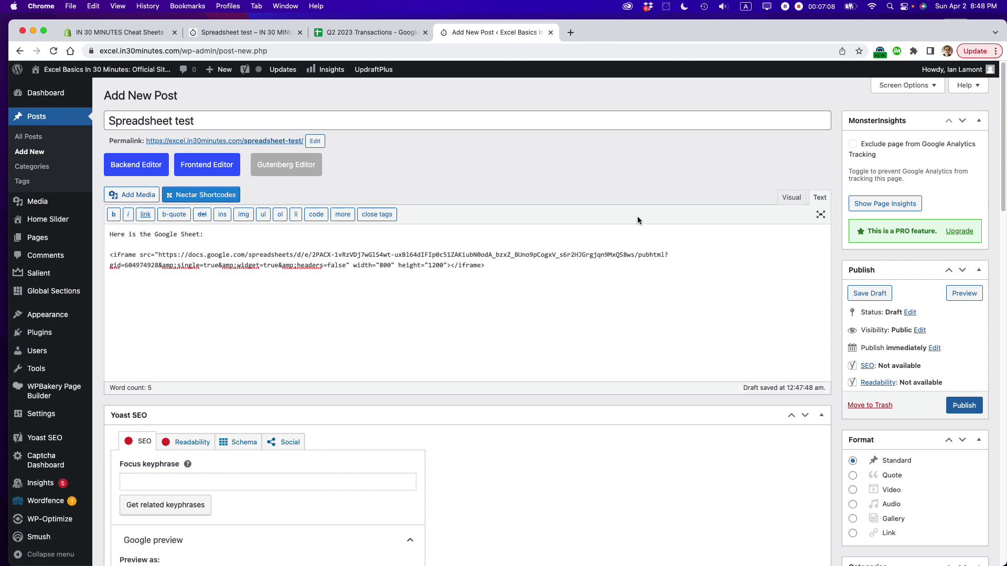
left_click(784, 204)
Scroll through the full-size embedded Q3 data table, then bring Safari to the front
scroll(418, 356, "down", 4)
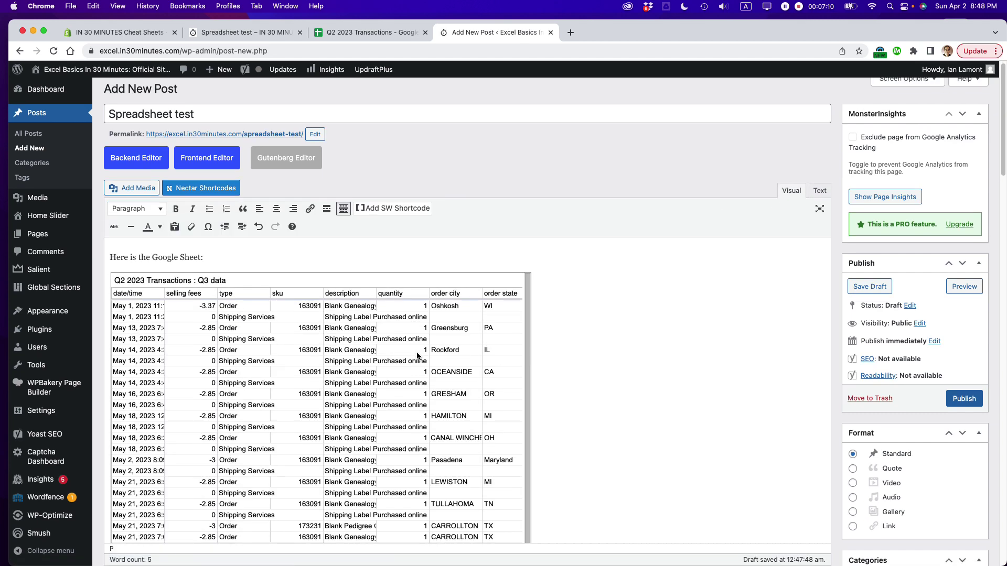
scroll(418, 357, "down", 3)
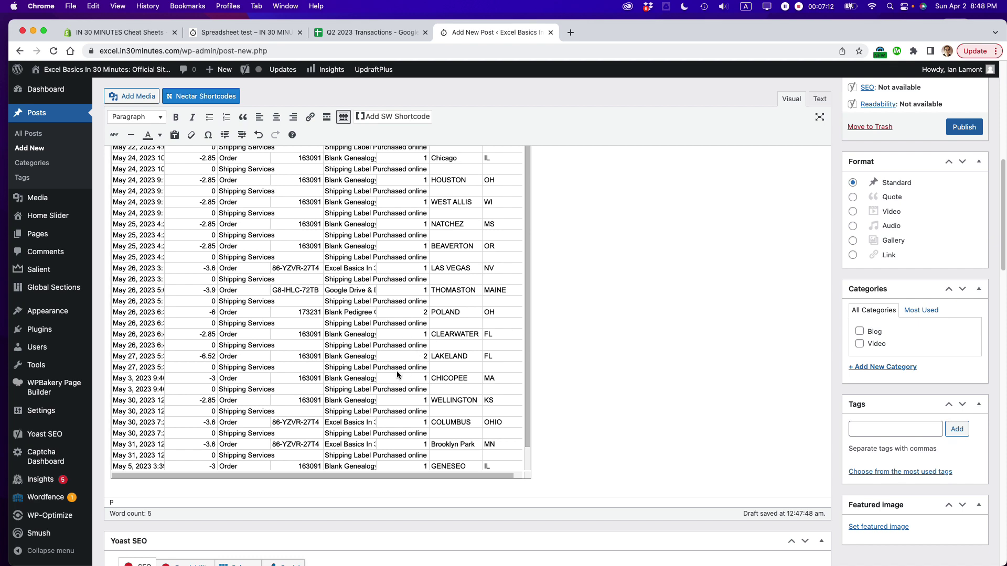
scroll(398, 376, "up", 5)
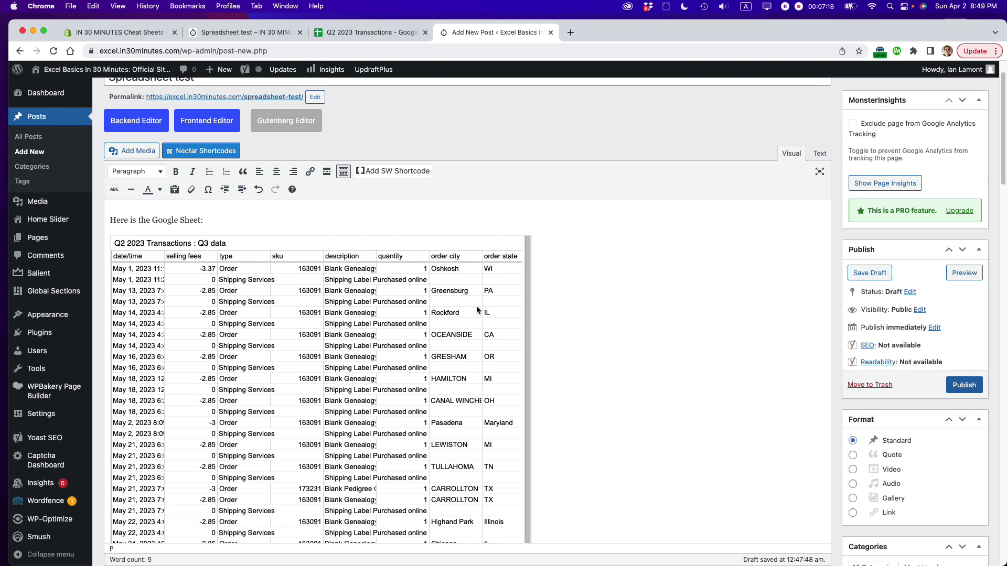
scroll(392, 390, "up", 2)
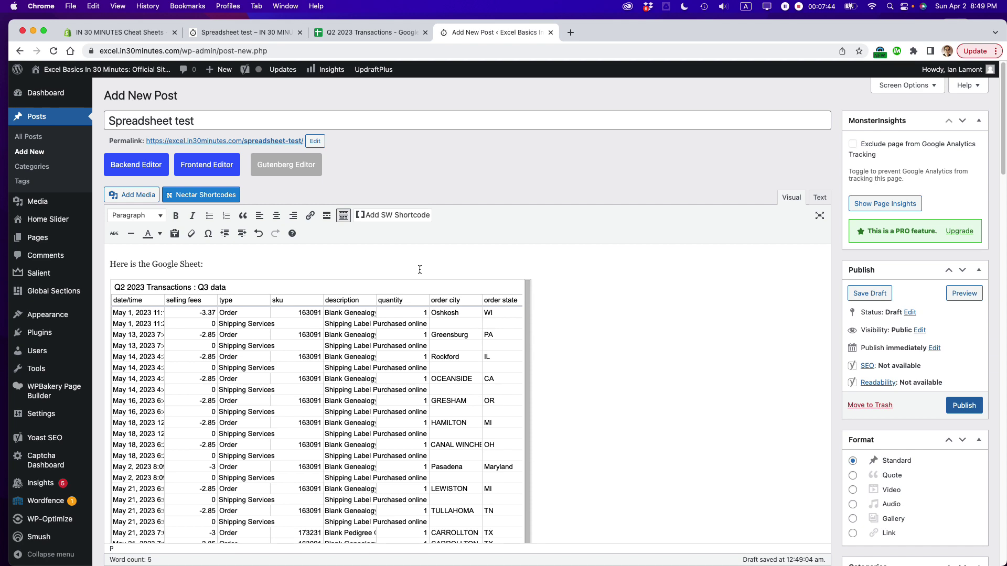
key("super+Tab")
key("super+Tab")
key("super+Tab")
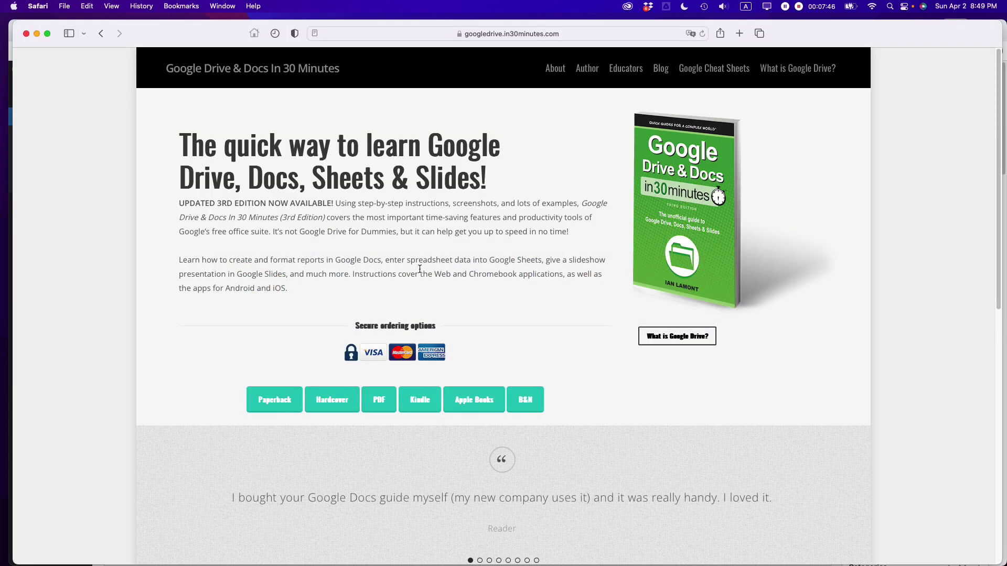